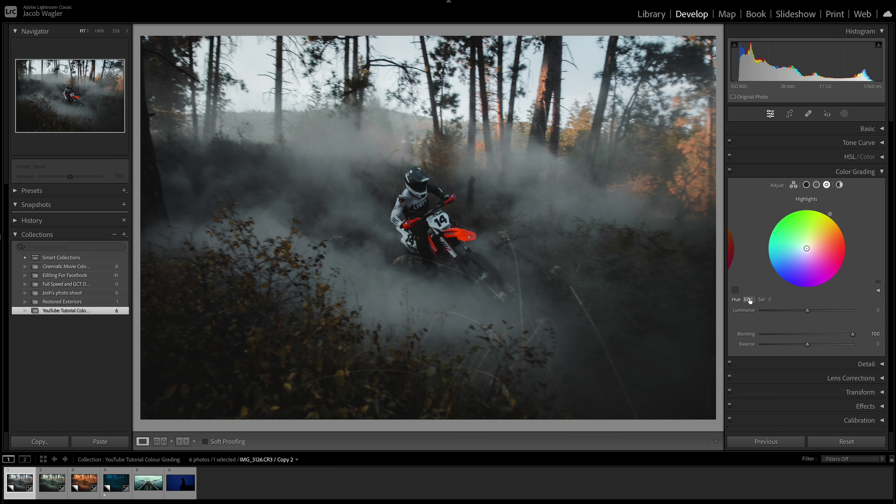
# Set the highlights' color grading hue to 44 and saturation to 53
pyautogui.moveTo(747, 299); pyautogui.dragTo(744, 300)
pyautogui.moveTo(742, 343); pyautogui.dragTo(770, 341)
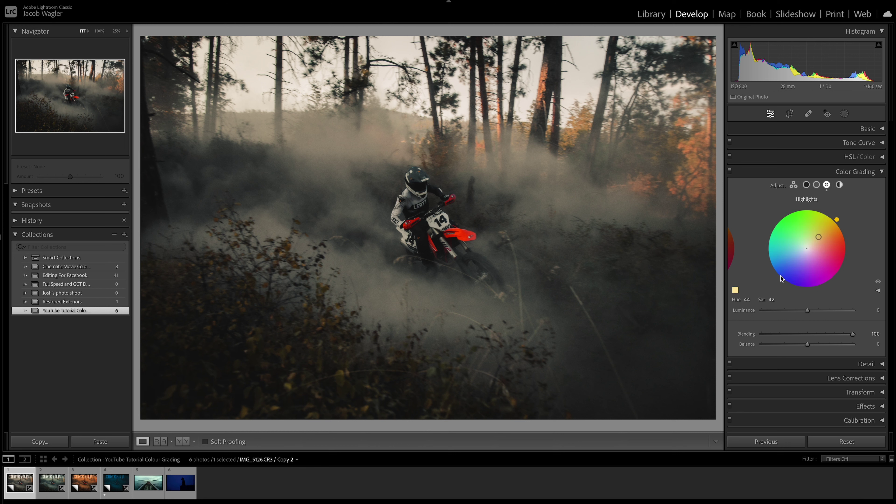
pyautogui.moveTo(770, 299); pyautogui.dragTo(775, 300)
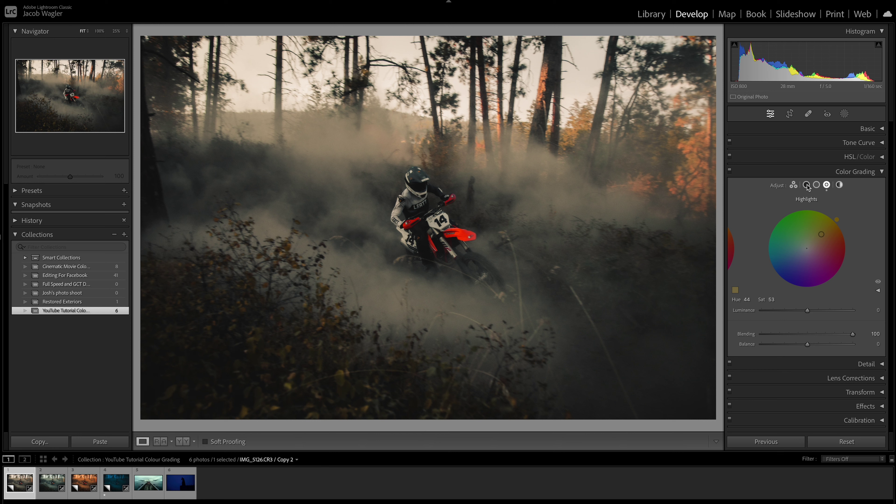
# Set the shadows' color grading hue to 207 and saturation to 14
pyautogui.click(807, 185)
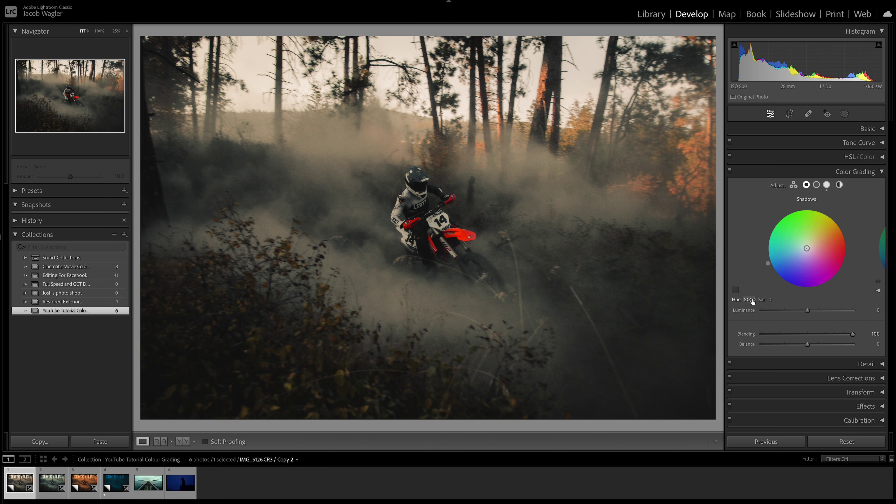
pyautogui.moveTo(751, 300); pyautogui.dragTo(744, 301)
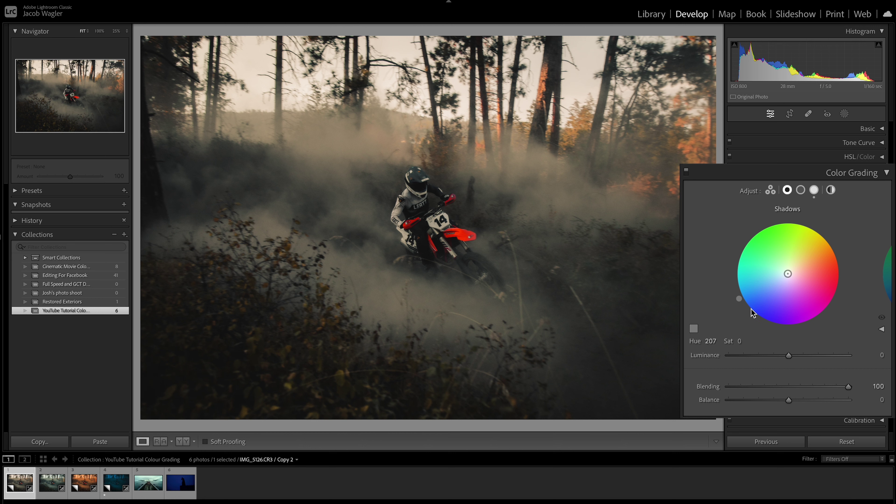
pyautogui.click(740, 342)
pyautogui.write('13')
pyautogui.press('Return')
pyautogui.press('Up')
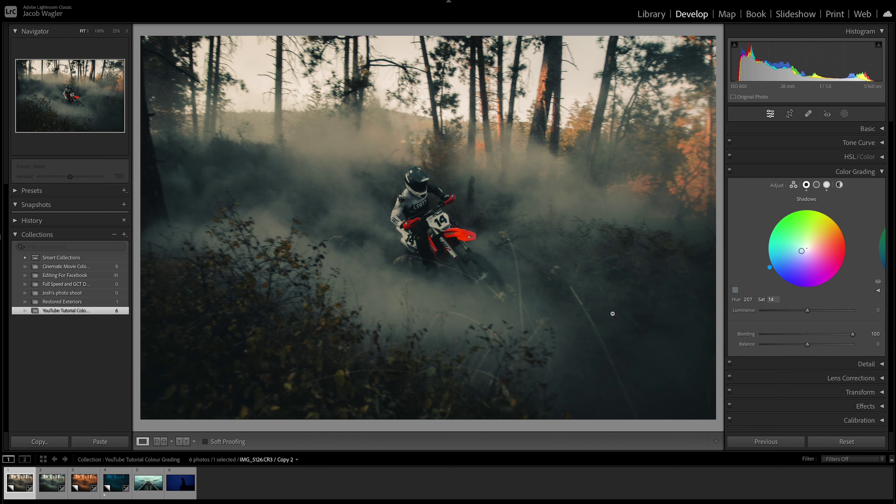
# Inspect the smoke and rider up close, and compare the photo with the shadow tint off and on
pyautogui.click(305, 219)
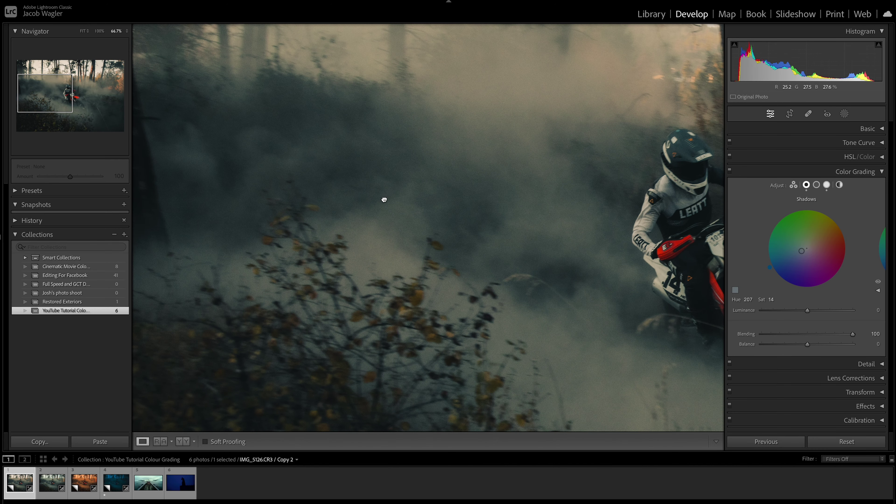
pyautogui.moveTo(384, 200); pyautogui.dragTo(219, 221)
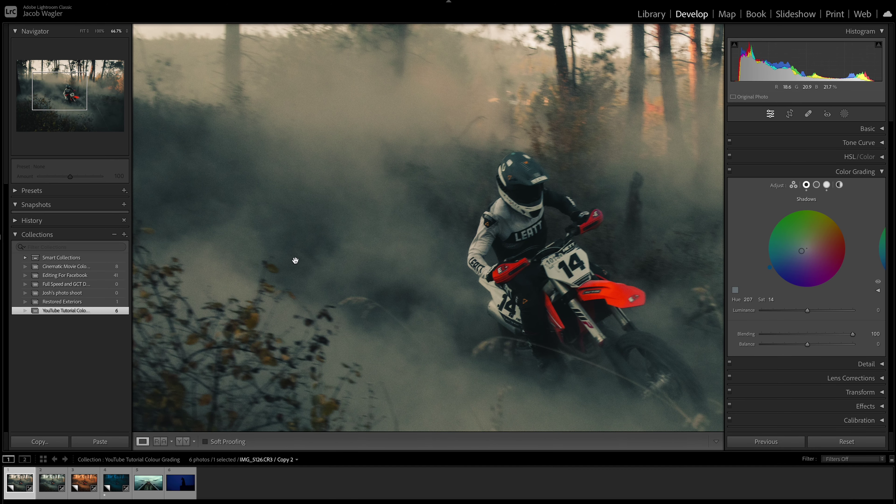
pyautogui.click(327, 254)
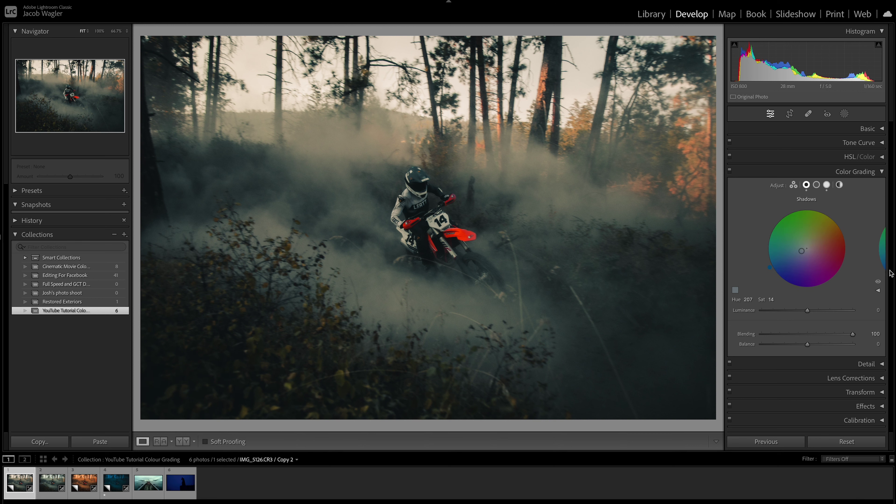
pyautogui.click(878, 282)
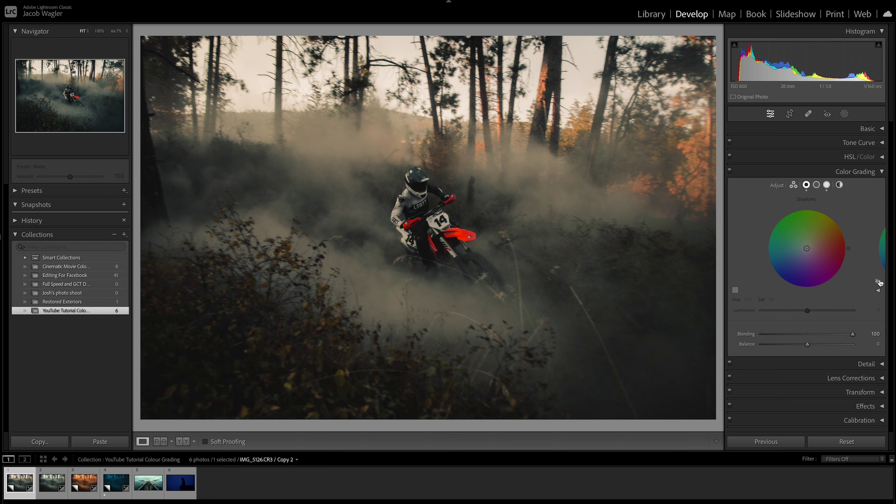
pyautogui.click(879, 282)
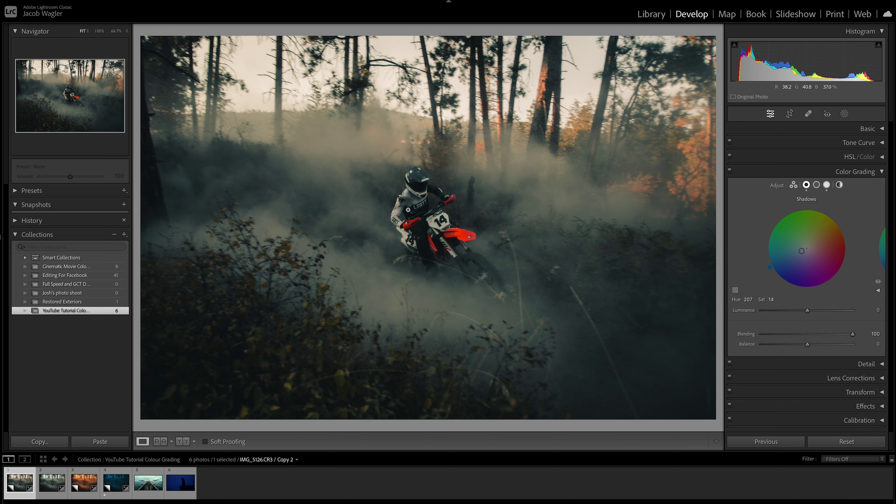
# Set the shadows' hue to 196 and compare the photo with the shadow tint off and on
pyautogui.moveTo(748, 300); pyautogui.dragTo(745, 300)
pyautogui.click(878, 282)
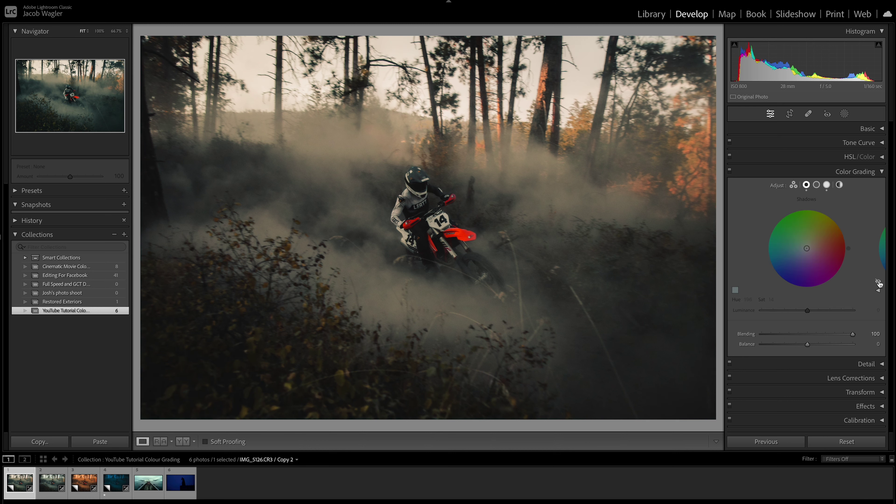
pyautogui.click(878, 283)
pyautogui.click(878, 283)
pyautogui.click(878, 283)
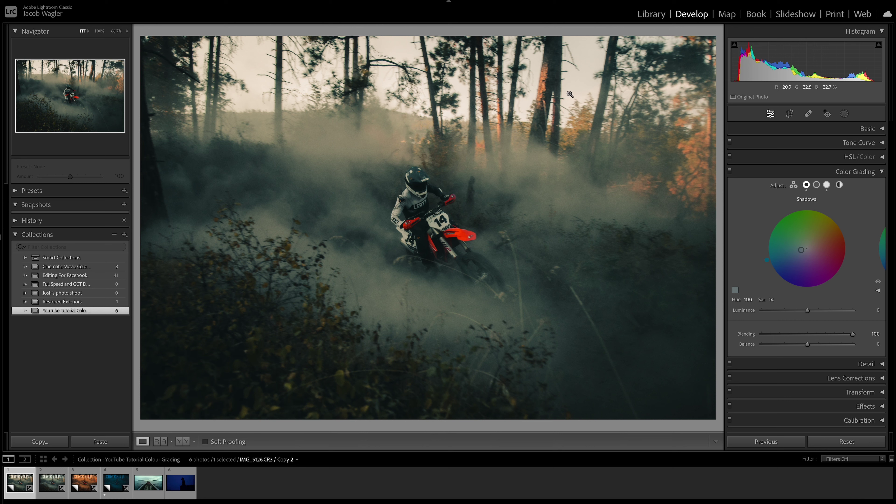
# Strengthen the yellow-orange tint in the highlights slightly
pyautogui.click(828, 186)
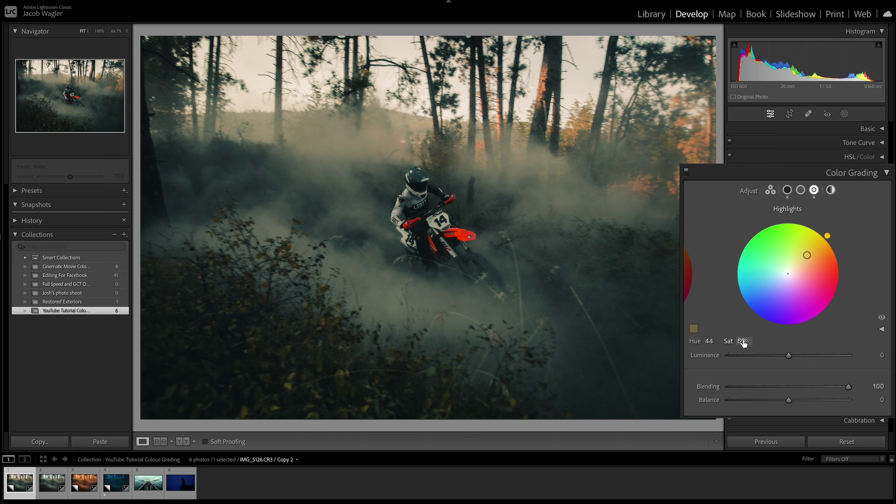
pyautogui.moveTo(807, 255); pyautogui.dragTo(809, 253)
# Give the midtones a faint warm tint with hue 44 and a low saturation
pyautogui.click(817, 187)
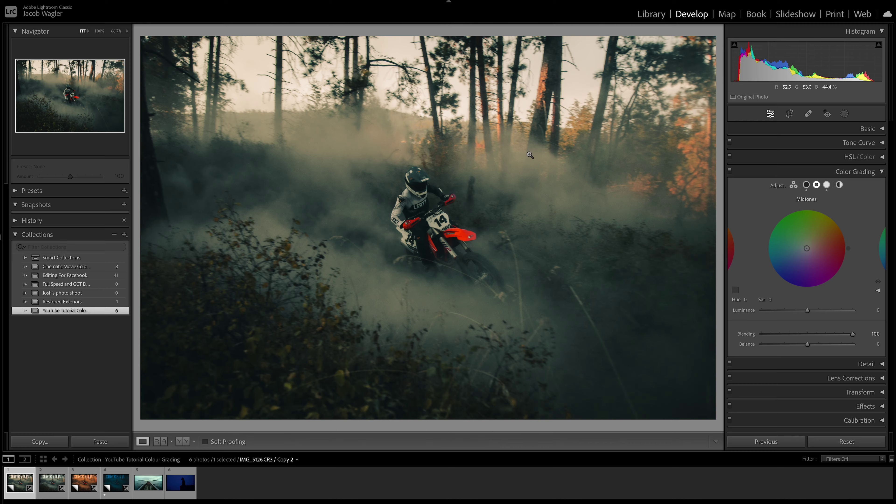
pyautogui.click(443, 193)
pyautogui.click(424, 255)
pyautogui.moveTo(708, 343); pyautogui.dragTo(722, 343)
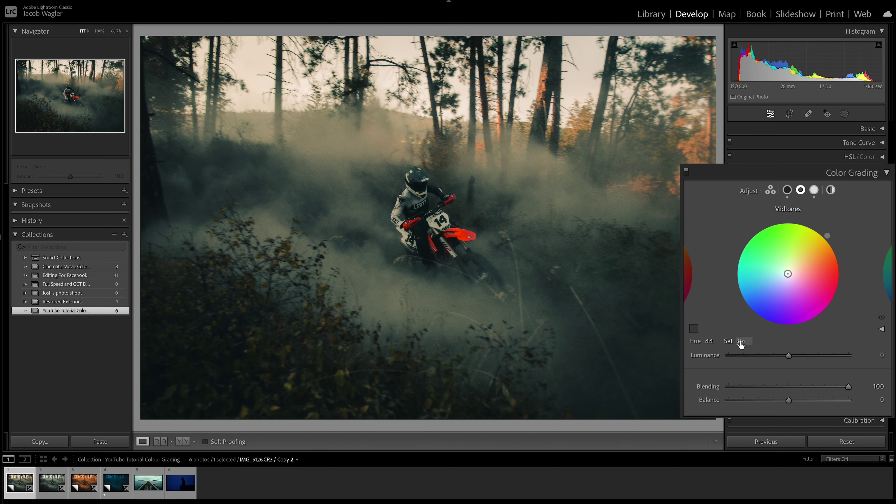
pyautogui.moveTo(740, 343); pyautogui.dragTo(742, 343)
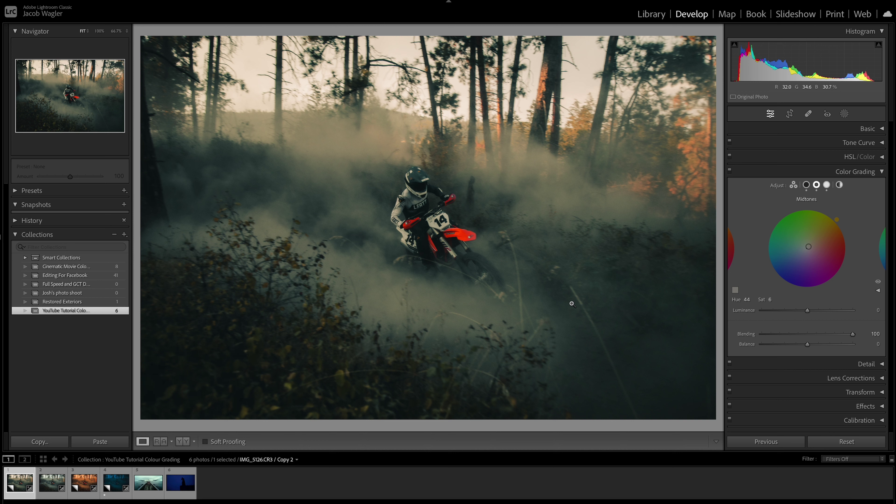
# Compare the photo with the midtone tint off and on, and set the midtones' saturation to 0
pyautogui.click(879, 283)
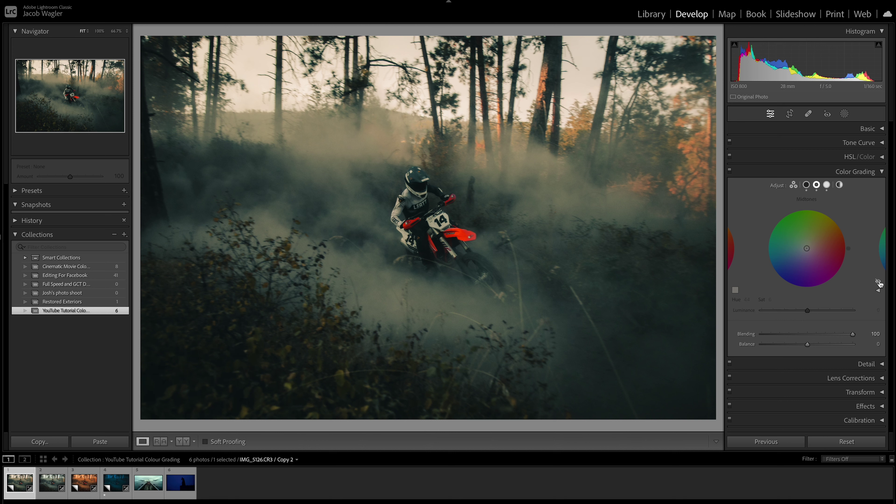
pyautogui.click(878, 283)
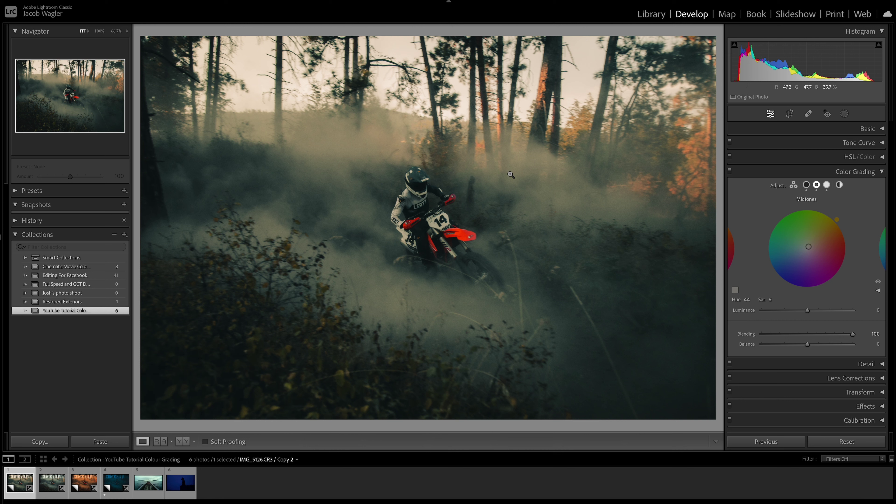
pyautogui.click(878, 283)
pyautogui.click(878, 282)
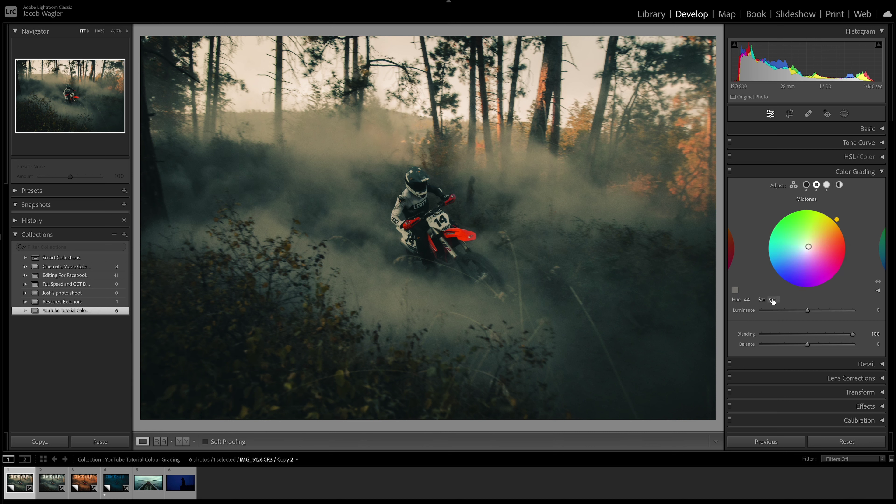
pyautogui.moveTo(772, 301); pyautogui.dragTo(771, 301)
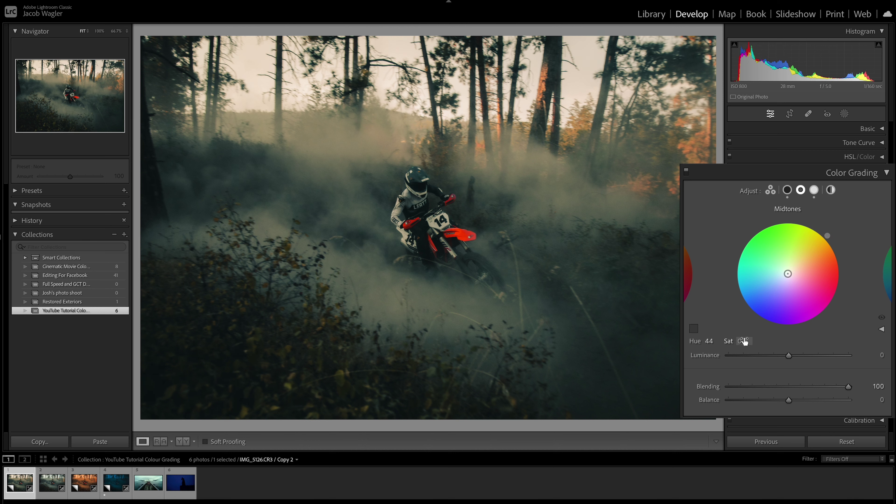
# Set the shadows' hue to 190 and saturation to 16
pyautogui.click(787, 192)
pyautogui.click(742, 341)
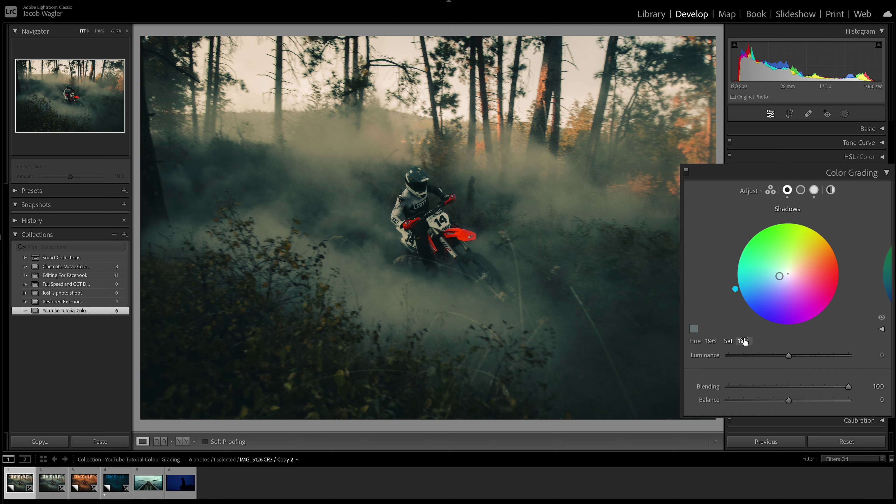
pyautogui.moveTo(710, 345); pyautogui.dragTo(711, 341)
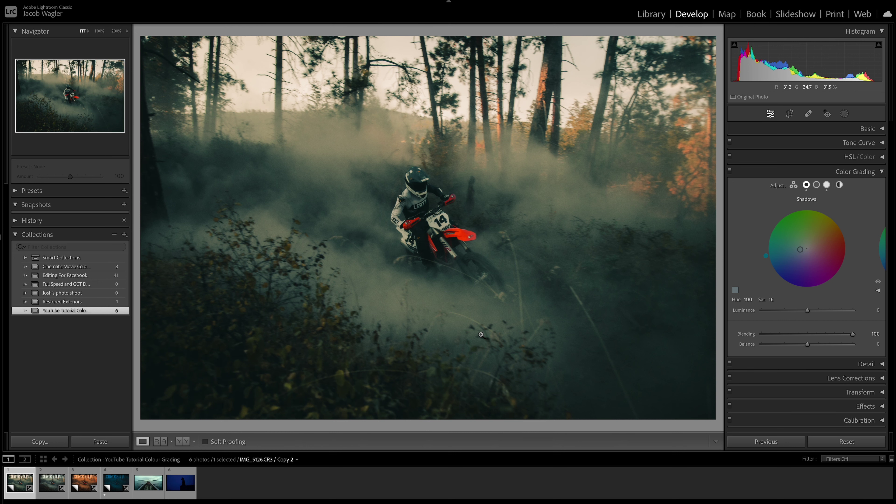
# View the graded photo on its own with the surrounding interface blacked out
pyautogui.press('l')
pyautogui.press('l')
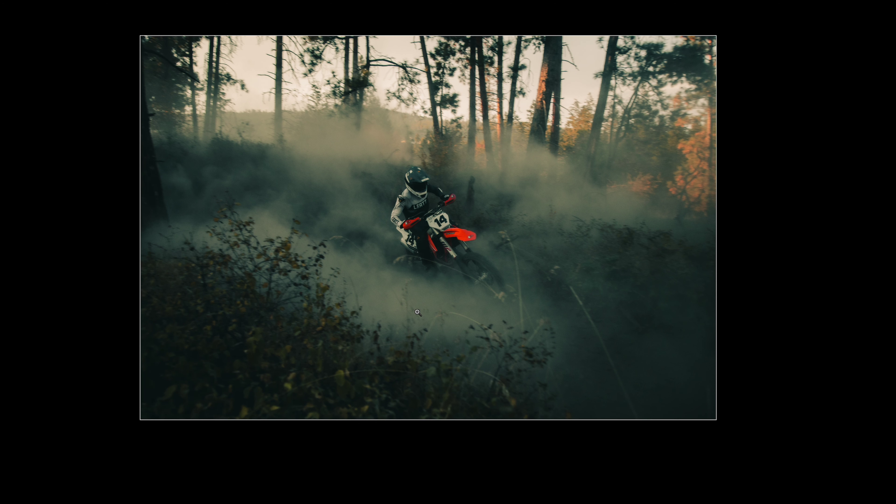
# Restore the normal interface and clear the color grade by setting the shadows' and highlights' saturation to 0
pyautogui.write('l0')
pyautogui.press('Tab')
pyautogui.press('Tab')
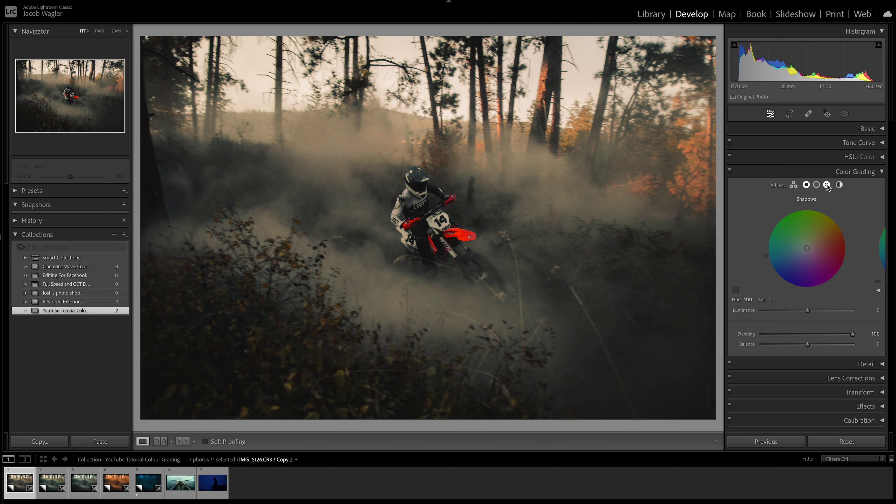
pyautogui.write('0')
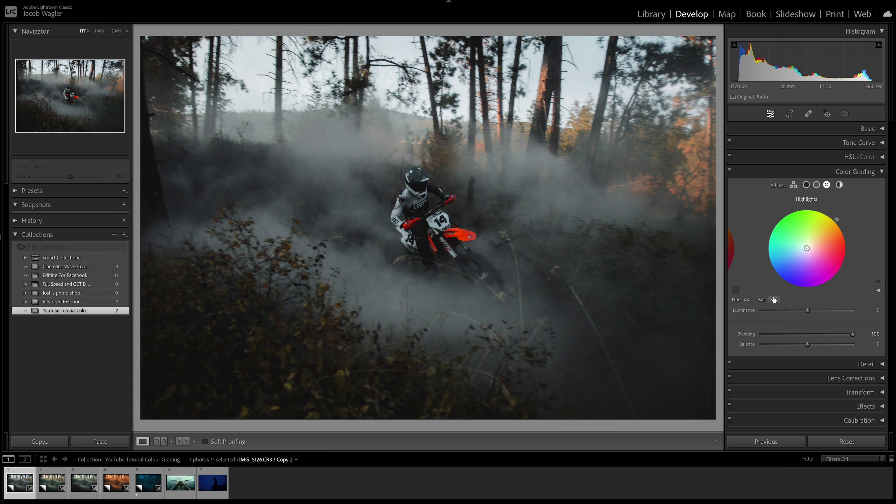
# Set the highlights' color grading to hue 40, saturation 100 and luminance -86
pyautogui.click(855, 172)
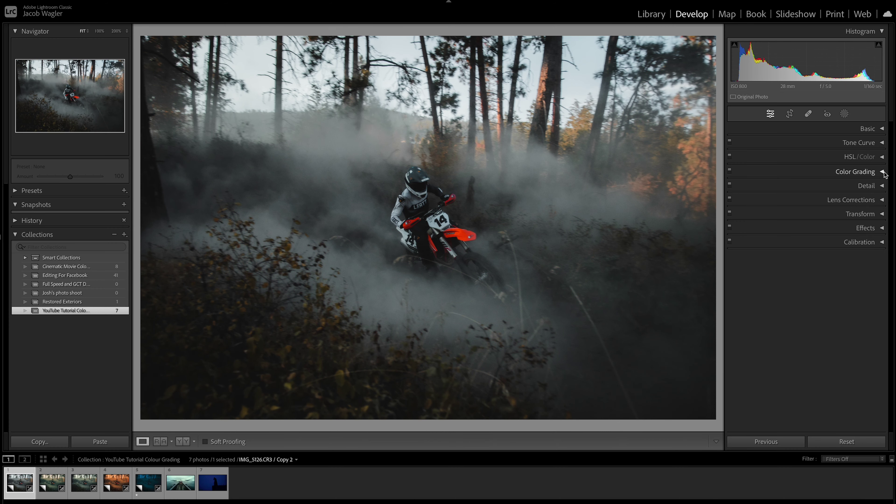
pyautogui.click(881, 172)
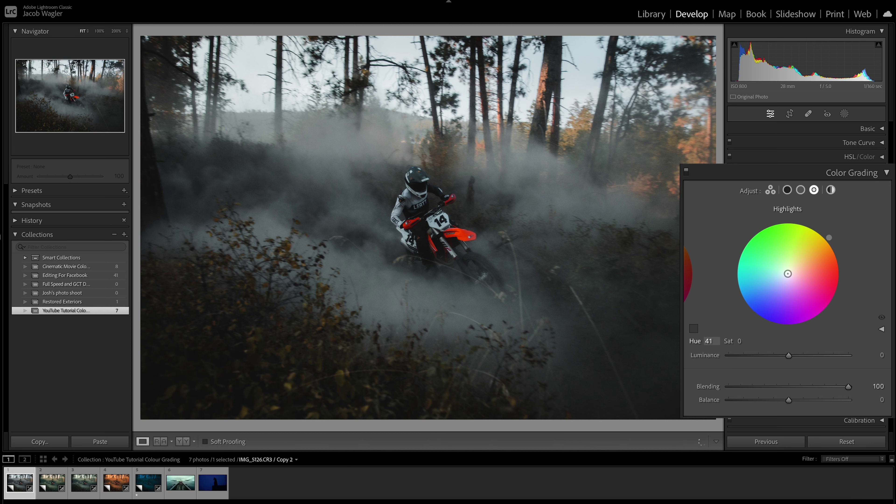
pyautogui.click(748, 300)
pyautogui.moveTo(742, 344); pyautogui.dragTo(778, 344)
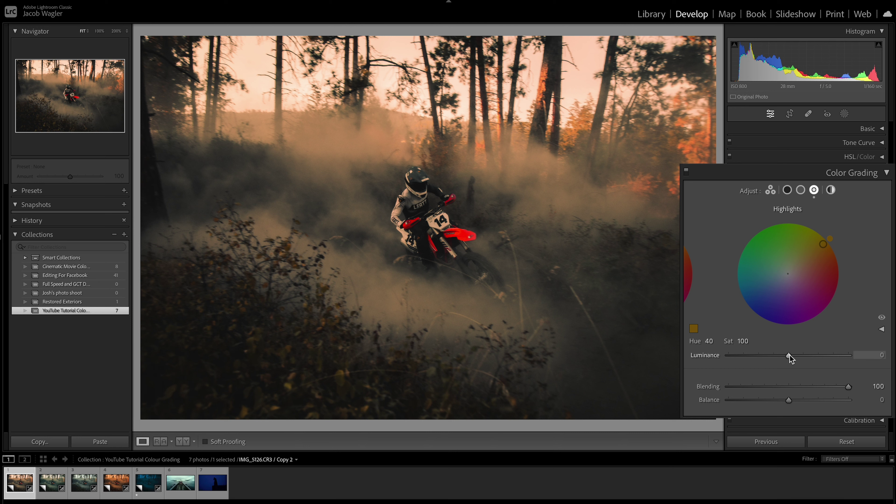
pyautogui.moveTo(788, 355); pyautogui.dragTo(763, 356)
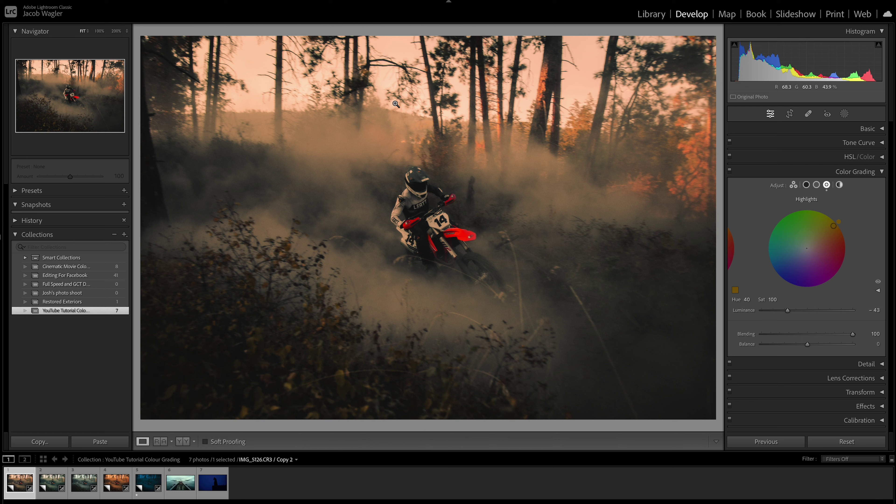
pyautogui.moveTo(762, 355); pyautogui.dragTo(737, 349)
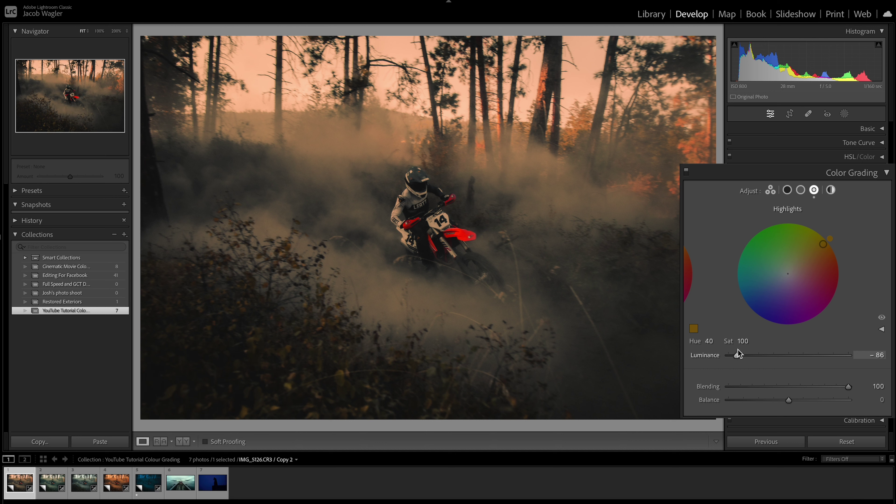
# Set the midtones' color grading to hue 36, saturation 84 and luminance -18
pyautogui.click(801, 191)
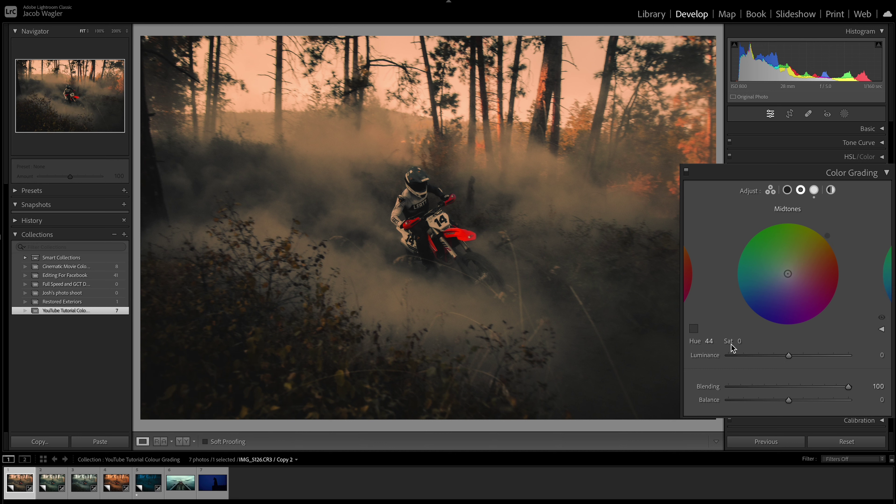
pyautogui.moveTo(713, 344); pyautogui.dragTo(769, 341)
pyautogui.moveTo(708, 341); pyautogui.dragTo(704, 341)
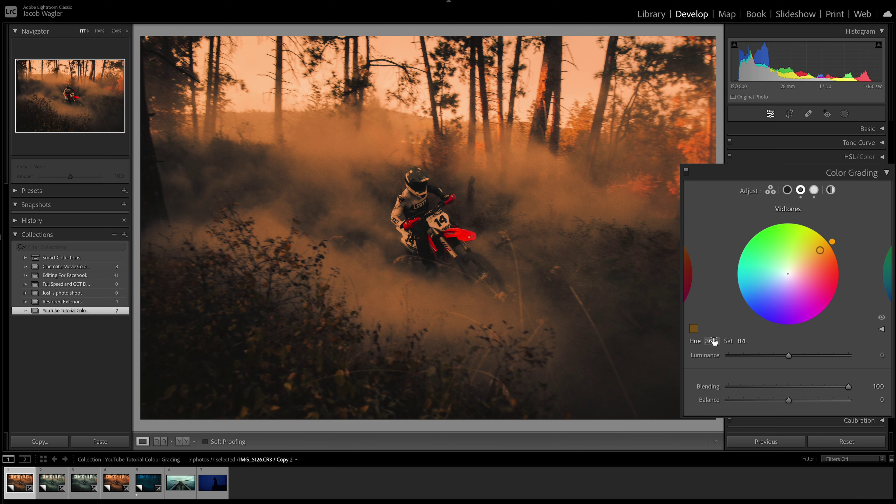
pyautogui.moveTo(787, 356); pyautogui.dragTo(780, 357)
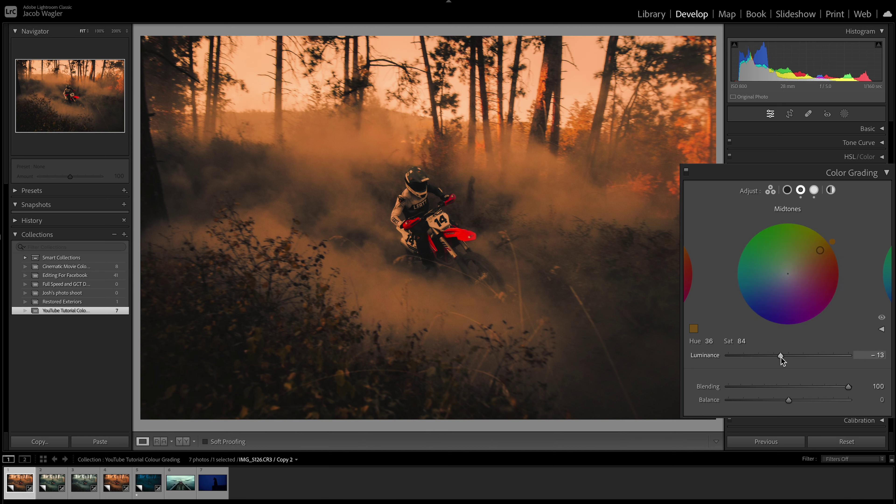
pyautogui.moveTo(779, 357); pyautogui.dragTo(776, 357)
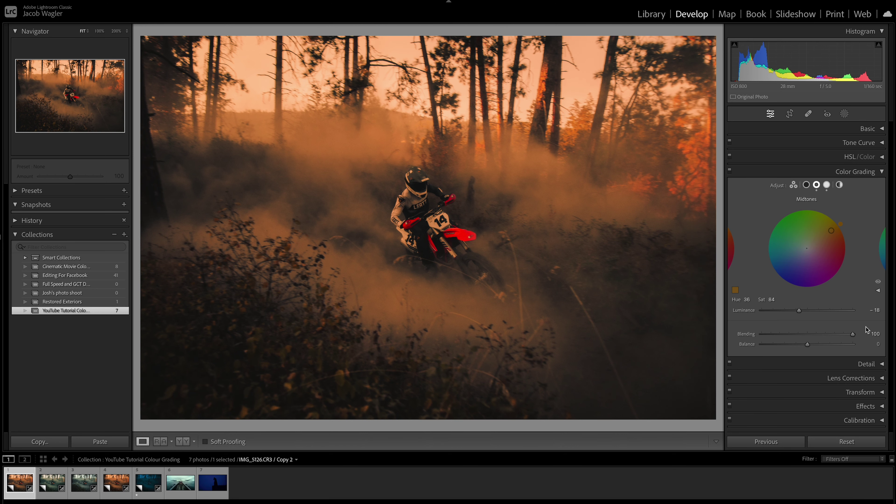
# Set the shadows' color grading to hue 29, saturation 12 and luminance +17
pyautogui.click(806, 186)
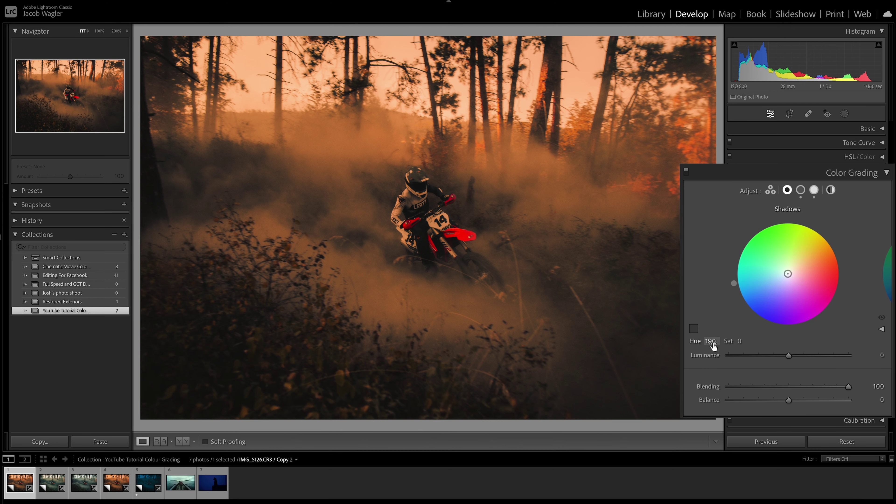
pyautogui.moveTo(784, 219); pyautogui.dragTo(834, 246)
pyautogui.moveTo(742, 342); pyautogui.dragTo(751, 351)
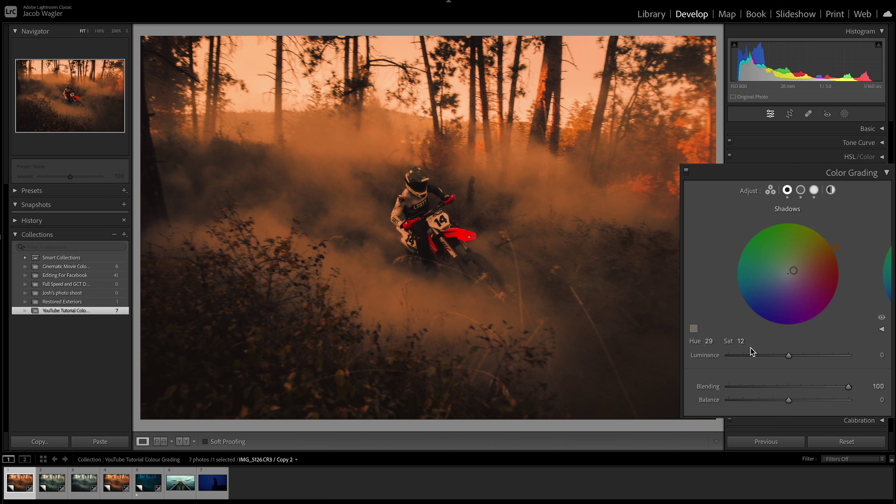
pyautogui.moveTo(789, 356); pyautogui.dragTo(799, 355)
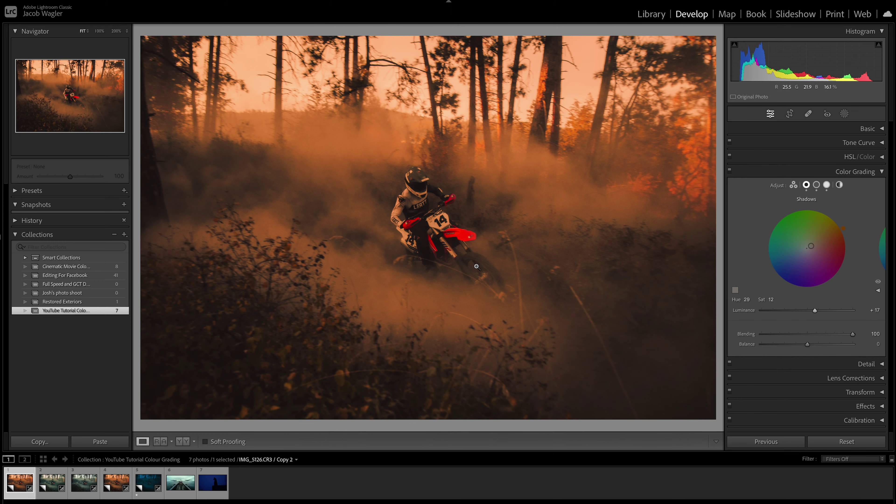
# Fine-tune the highlights' color grading by setting its hue to 39
pyautogui.click(418, 215)
pyautogui.click(564, 228)
pyautogui.click(828, 185)
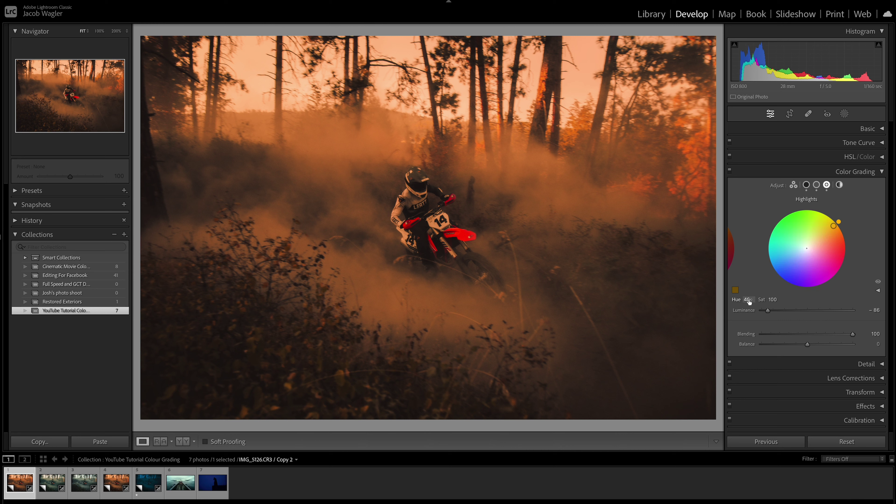
pyautogui.moveTo(748, 301); pyautogui.dragTo(746, 301)
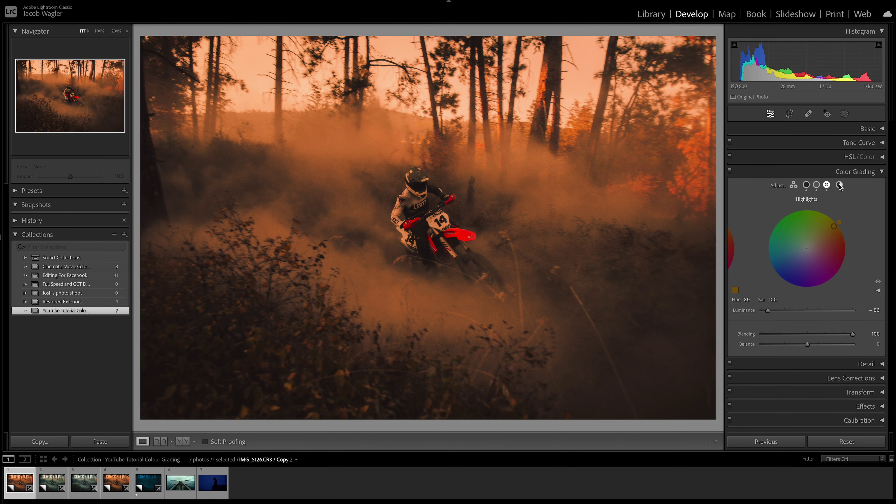
# Compare the warm grade with the ungraded photo while the surrounding interface is blacked out, and restore the normal interface
pyautogui.press('l')
pyautogui.press('l')
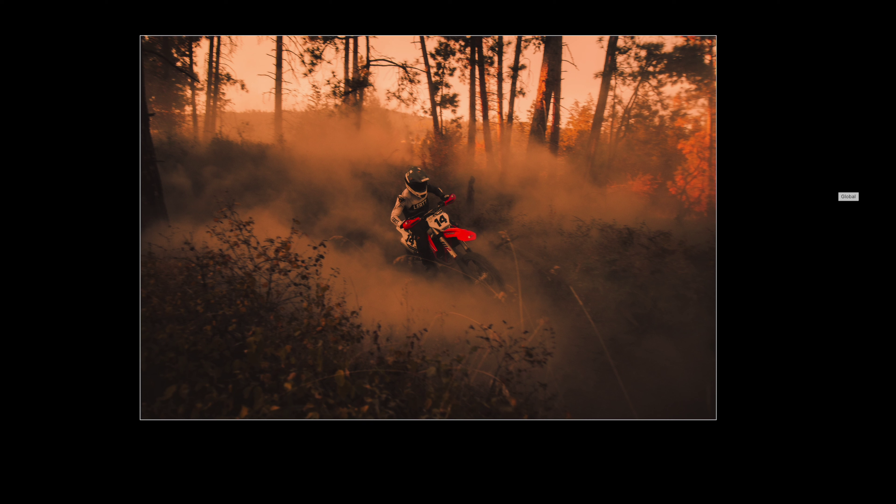
pyautogui.press('\\')
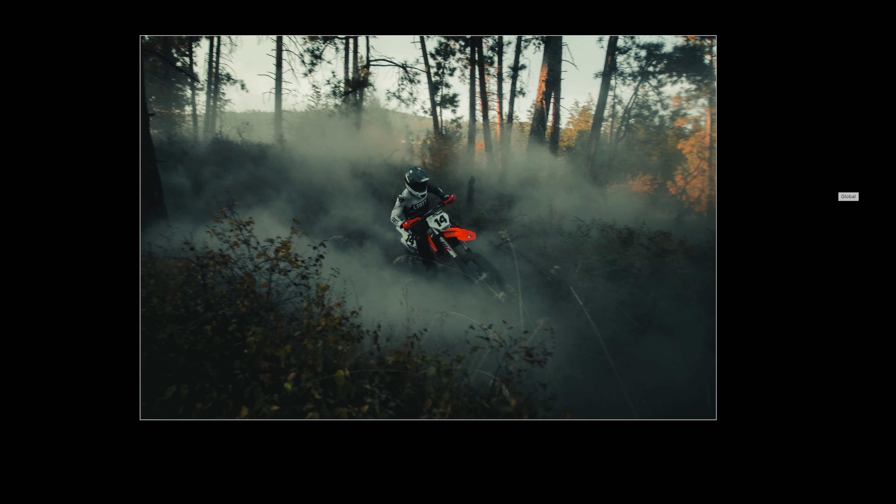
pyautogui.press('\\')
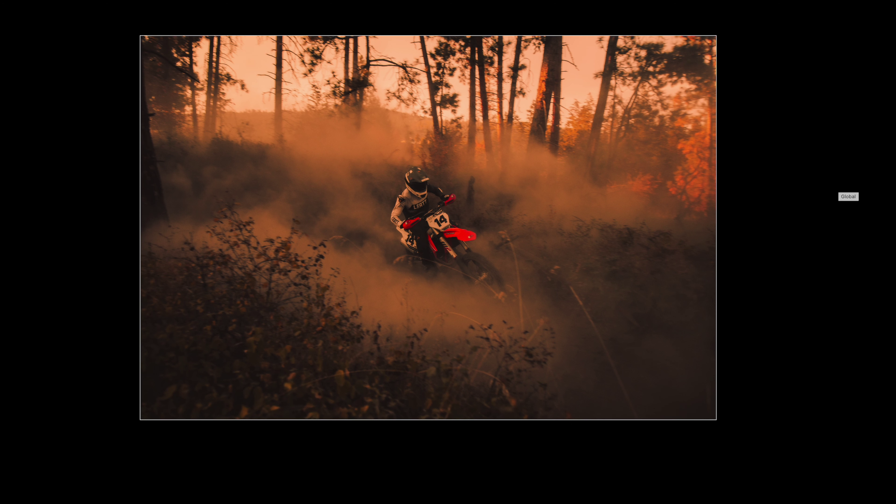
pyautogui.press('\\')
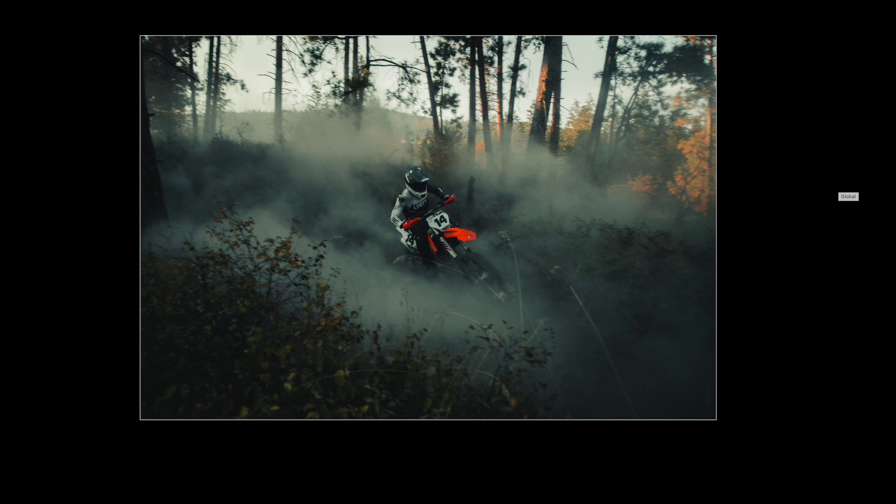
pyautogui.press('\\')
pyautogui.press('l')
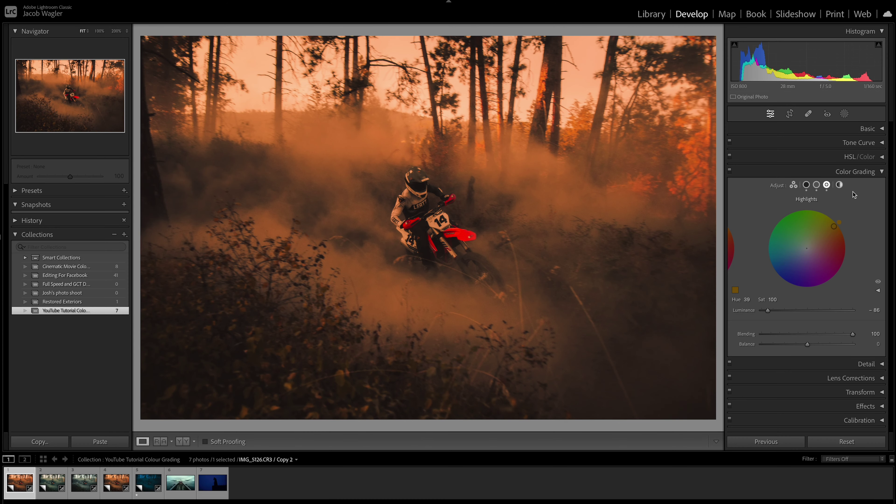
# Set the global color grading to hue 35 and saturation 24
pyautogui.click(840, 185)
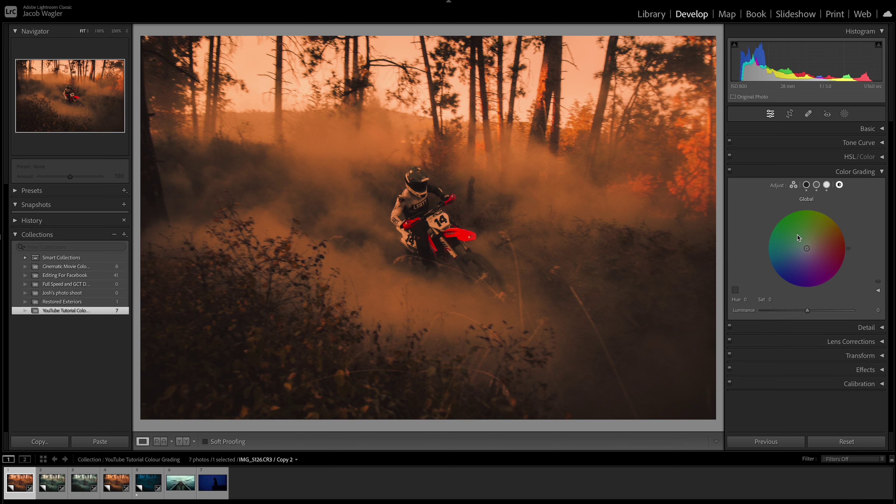
pyautogui.moveTo(744, 299); pyautogui.dragTo(759, 299)
pyautogui.moveTo(824, 233); pyautogui.dragTo(833, 243)
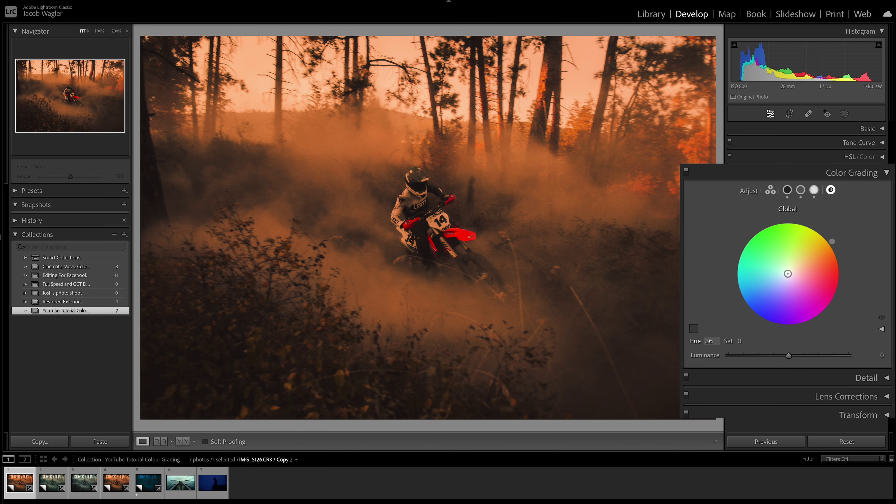
pyautogui.moveTo(710, 341); pyautogui.dragTo(741, 341)
pyautogui.moveTo(787, 274); pyautogui.dragTo(798, 266)
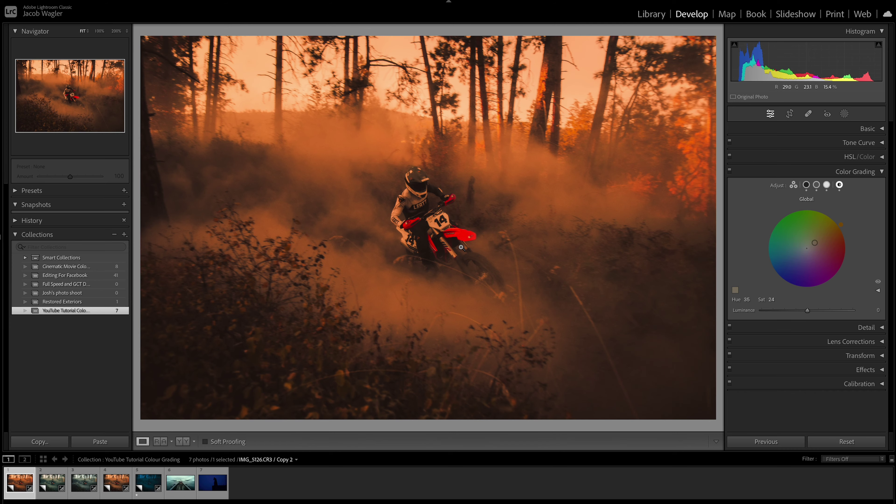
pyautogui.click(461, 238)
pyautogui.click(460, 254)
# In the HSL adjustments, set red to saturation -10 and luminance -31, and orange to saturation -47 and luminance -14
pyautogui.click(883, 155)
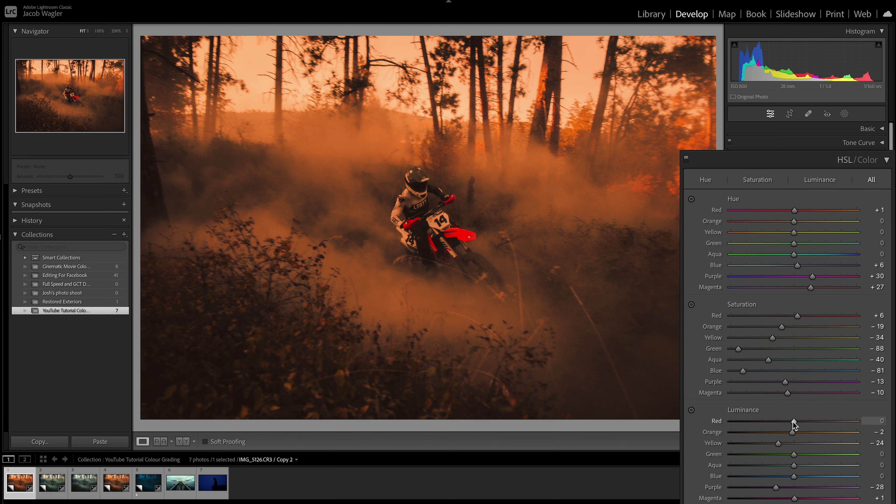
pyautogui.moveTo(793, 422); pyautogui.dragTo(775, 424)
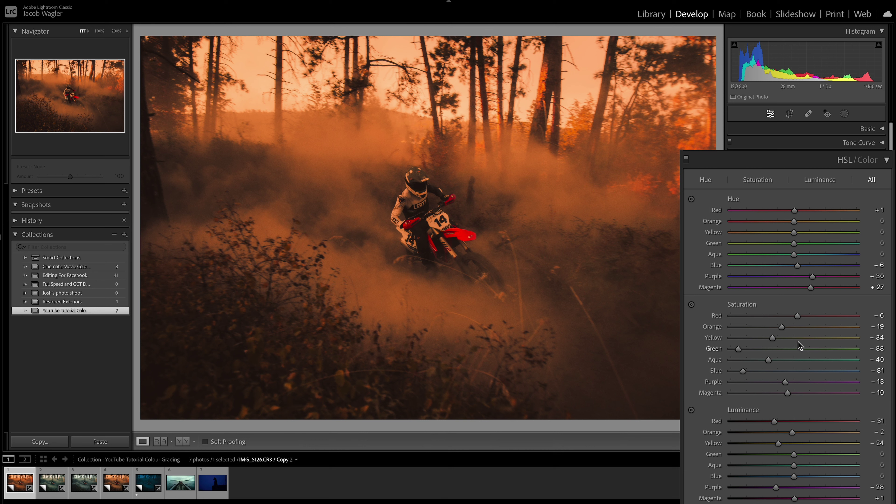
pyautogui.moveTo(795, 314)
pyautogui.mouseDown()
pyautogui.moveTo(778, 318)
pyautogui.moveTo(787, 316)
pyautogui.mouseUp()
pyautogui.moveTo(792, 432)
pyautogui.mouseDown()
pyautogui.moveTo(778, 434)
pyautogui.moveTo(785, 434)
pyautogui.mouseUp()
pyautogui.moveTo(782, 326); pyautogui.dragTo(763, 329)
# Add a shadow point to the blue channel's tone curve at input 29, output 34, while viewing the rider at 200%
pyautogui.click(430, 242)
pyautogui.click(429, 242)
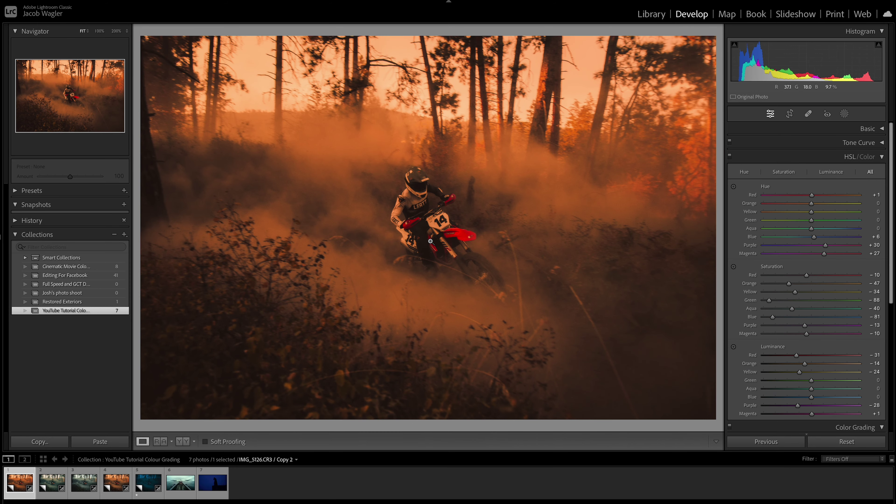
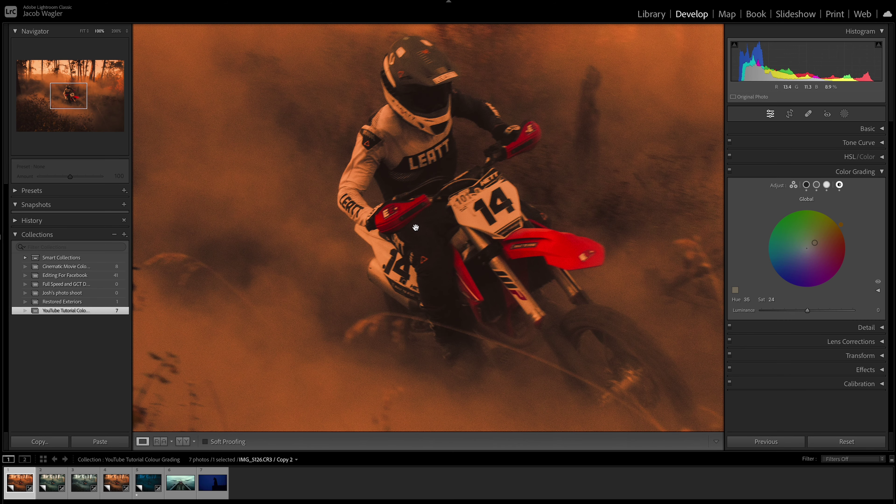
pyautogui.hotkey('ctrl', '=')
pyautogui.moveTo(414, 226); pyautogui.dragTo(463, 293)
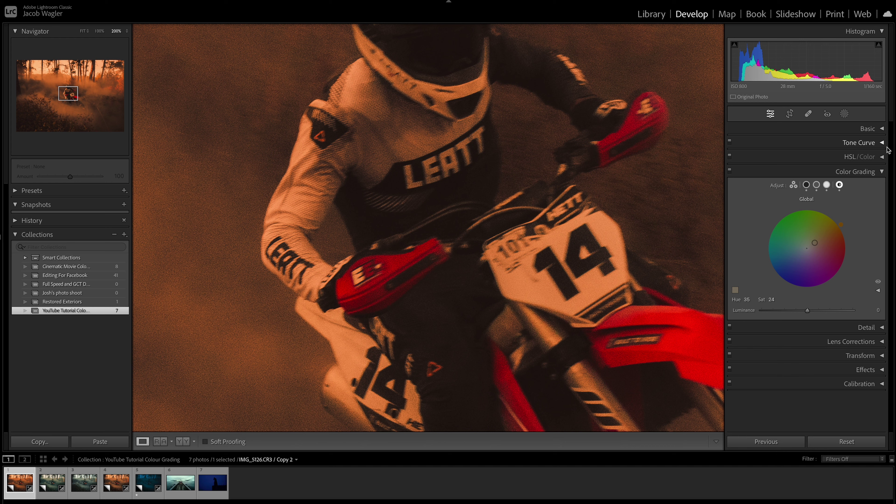
pyautogui.click(861, 143)
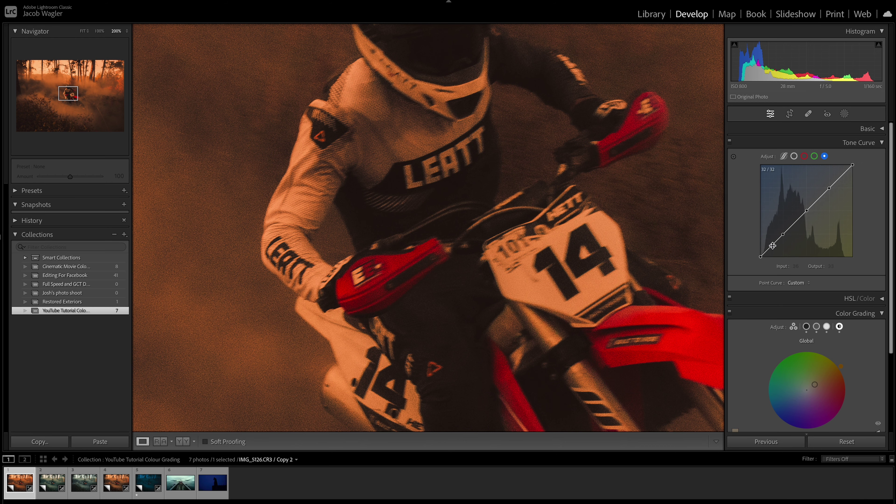
pyautogui.moveTo(772, 246); pyautogui.dragTo(771, 244)
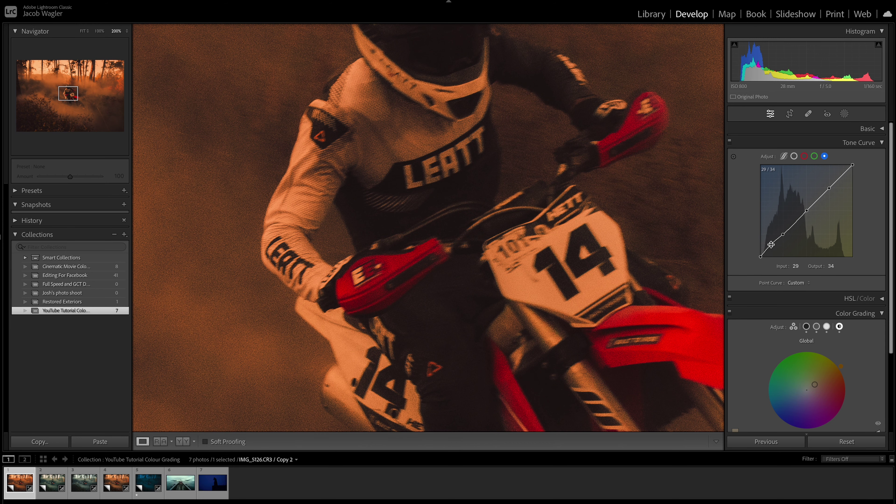
# Take the new shadow point off the blue tone curve to compare the rider's dark areas, and undo the removal
pyautogui.moveTo(488, 310); pyautogui.dragTo(488, 220)
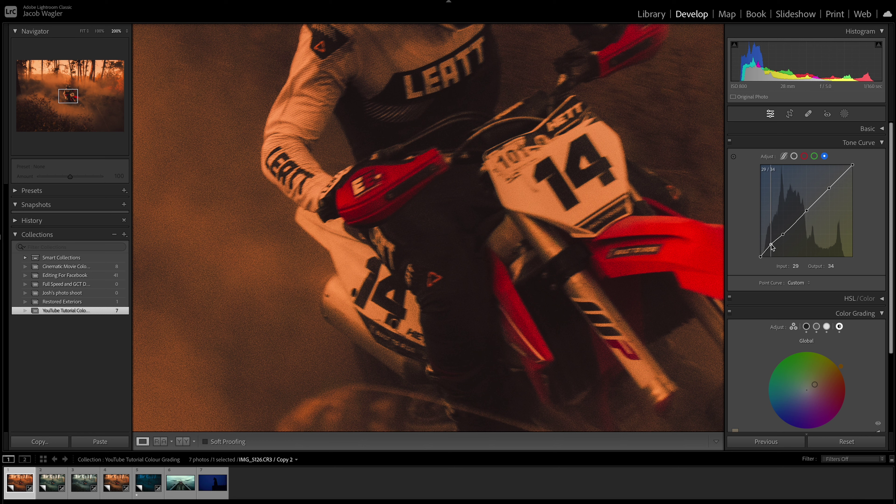
pyautogui.moveTo(770, 244); pyautogui.dragTo(771, 247)
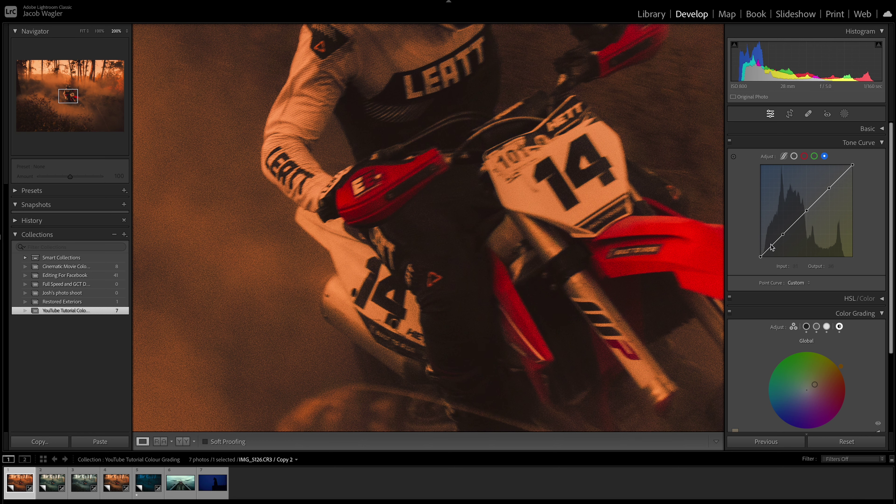
pyautogui.hotkey('ctrl', 'z')
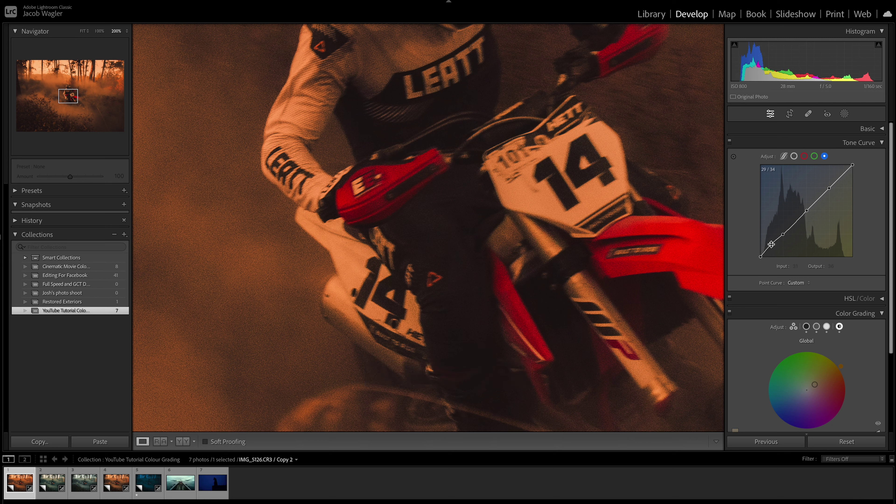
pyautogui.click(782, 234)
pyautogui.click(457, 290)
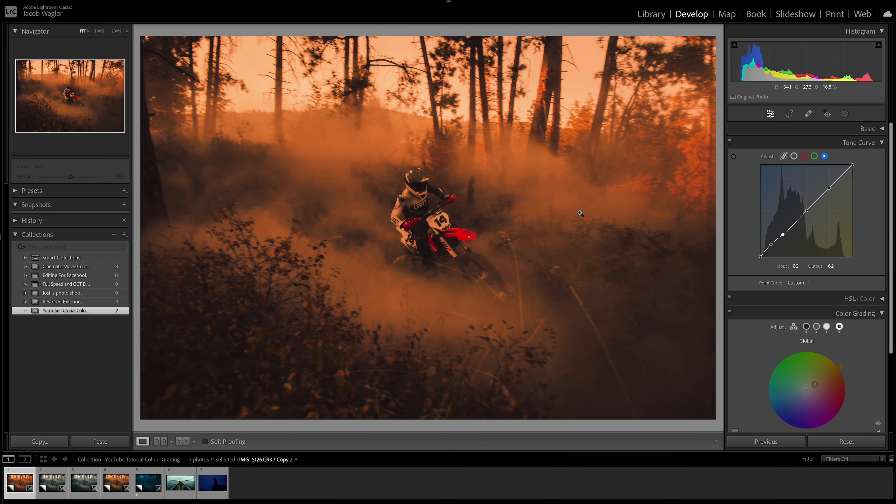
# Collapse the adjustment sections and compare the finished orange grade with the ungraded photo with the surrounding interface blacked out
pyautogui.hotkey('ctrl', '2')
pyautogui.hotkey('ctrl', '4')
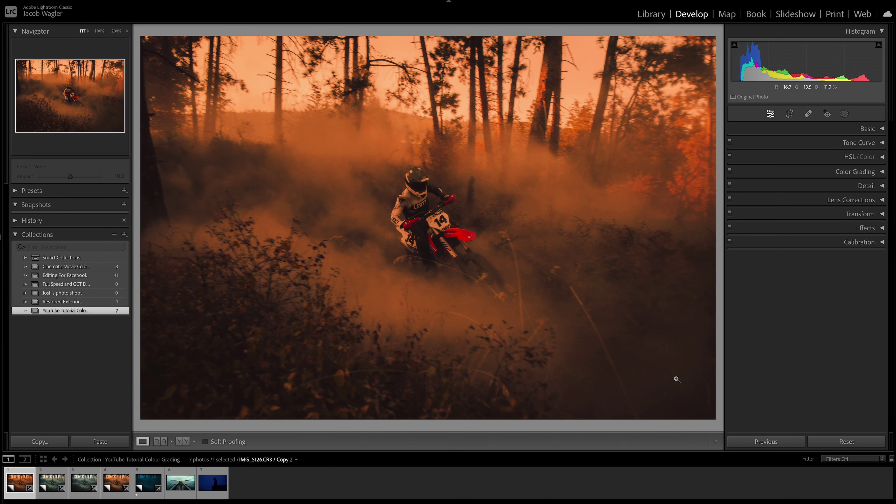
pyautogui.press('l')
pyautogui.press('l')
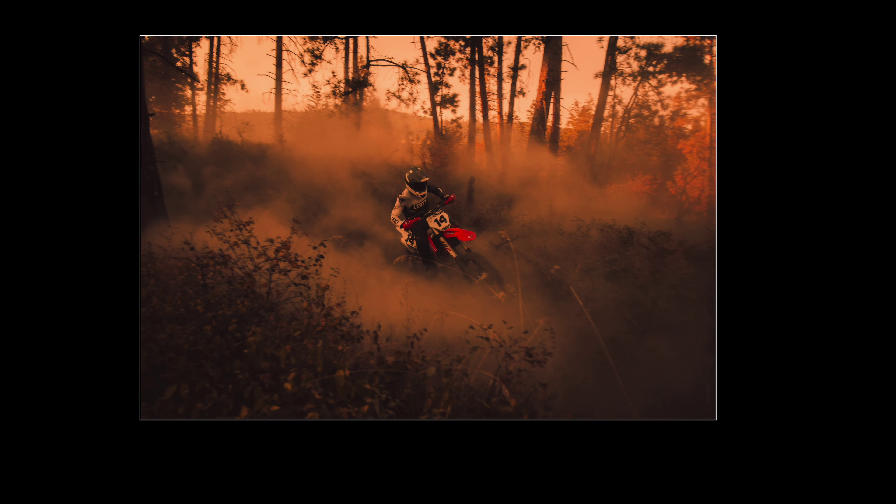
pyautogui.press('\\')
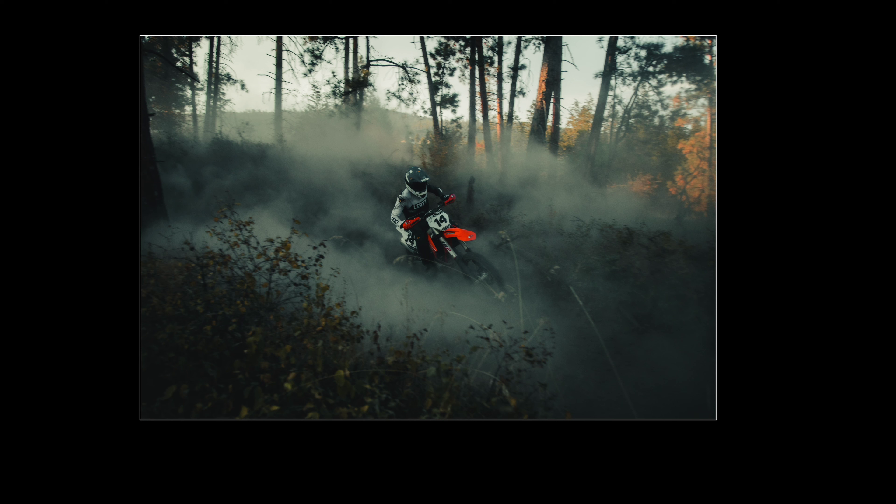
pyautogui.press('\\')
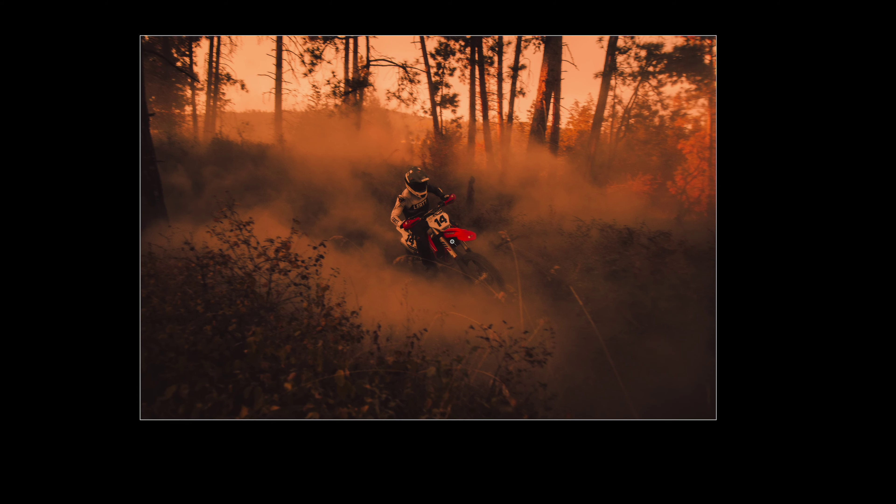
pyautogui.press('l')
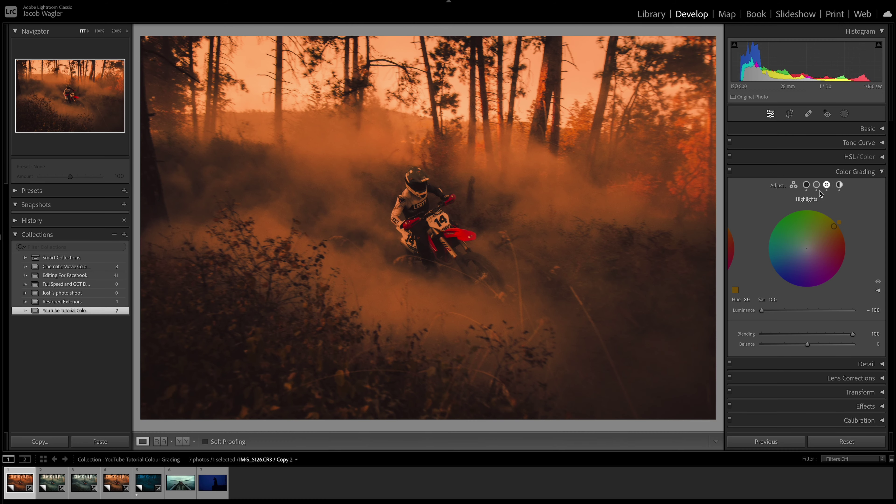
# Review the shadows' color grading, and view the teal-graded copy of the photo with the surrounding interface blacked out
pyautogui.click(806, 185)
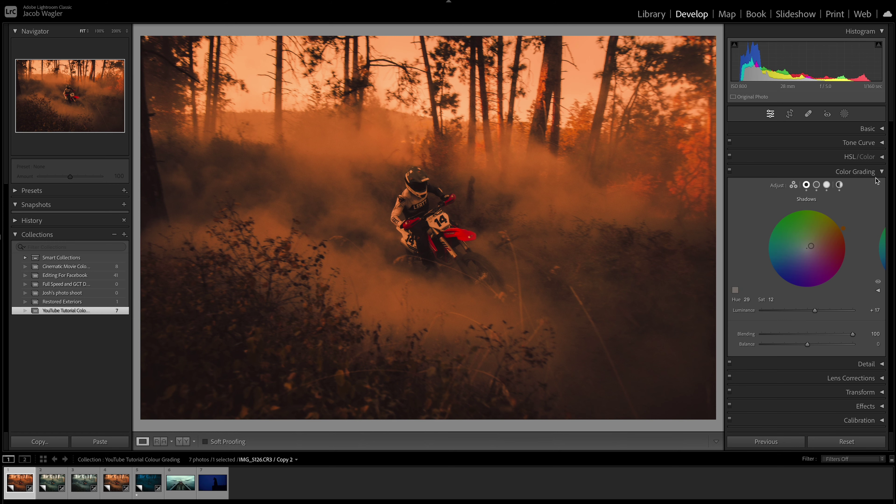
pyautogui.click(881, 172)
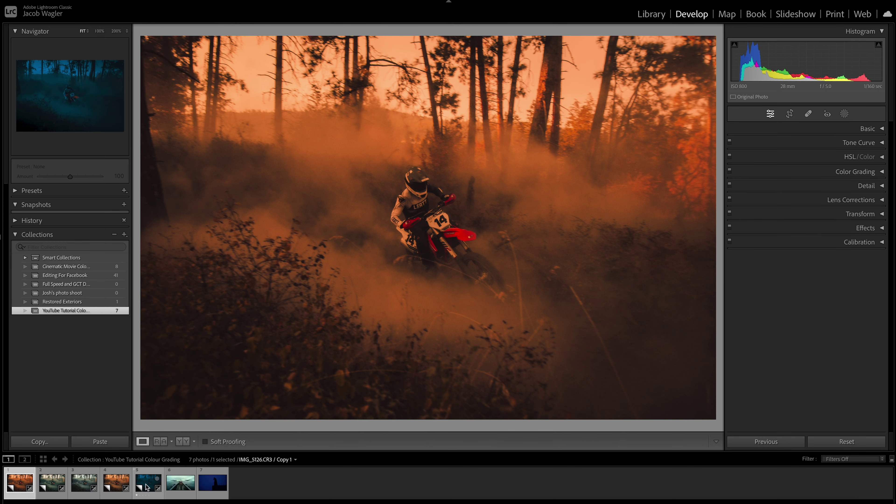
pyautogui.click(146, 487)
pyautogui.press('l')
pyautogui.press('l')
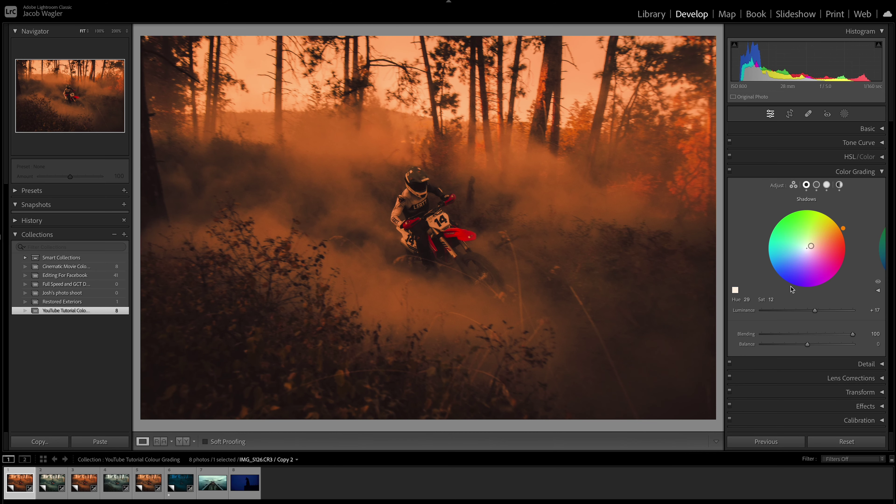
# Clear the orange color grade on the motocross photo by setting the shadows', midtones' and global saturation to 0
pyautogui.moveTo(772, 300); pyautogui.dragTo(758, 301)
pyautogui.click(816, 185)
pyautogui.moveTo(770, 300); pyautogui.dragTo(757, 300)
pyautogui.click(839, 185)
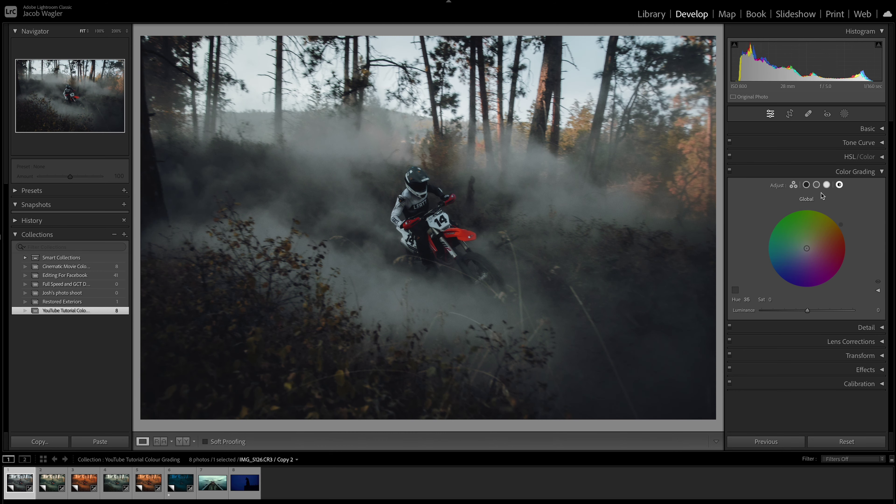
# Tint the highlights blue in Color Grading with hue 215 and saturation 88
pyautogui.click(826, 185)
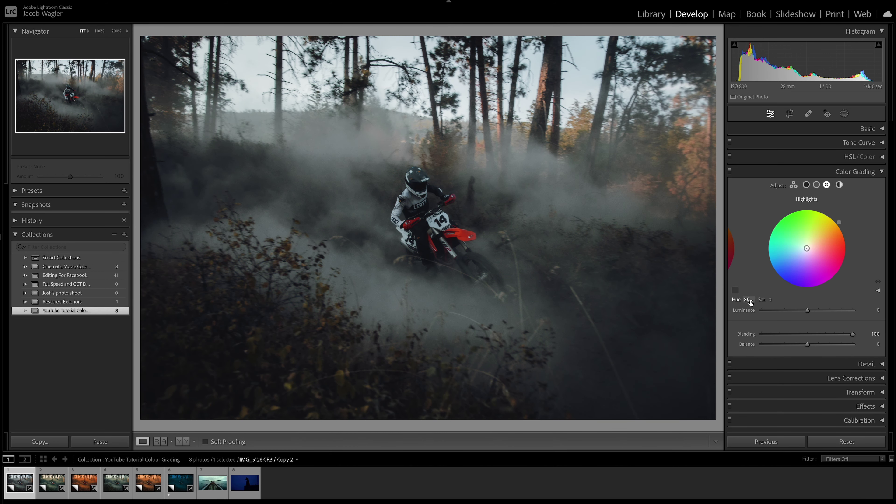
pyautogui.moveTo(748, 300); pyautogui.dragTo(782, 300)
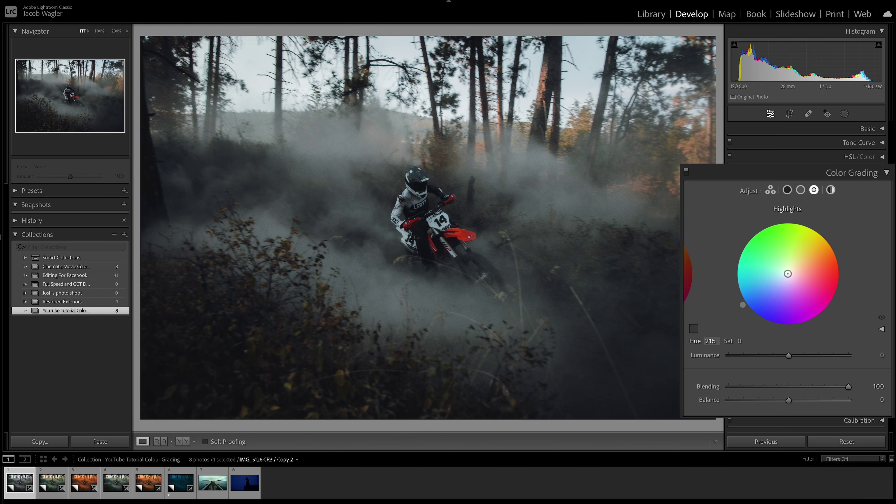
pyautogui.moveTo(744, 341); pyautogui.dragTo(750, 341)
pyautogui.moveTo(784, 275); pyautogui.dragTo(756, 296)
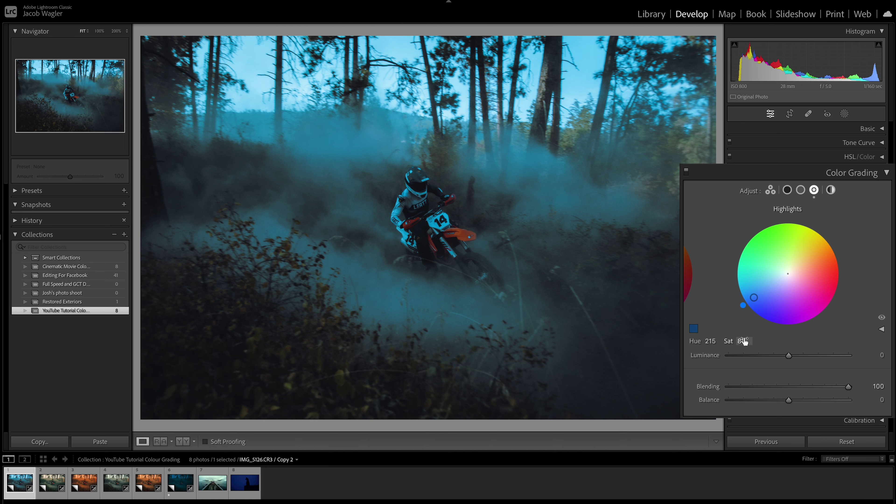
# Inspect the blue-tinted sky up close and set the highlights' color grading luminance to -100
pyautogui.click(396, 89)
pyautogui.moveTo(394, 88); pyautogui.dragTo(394, 106)
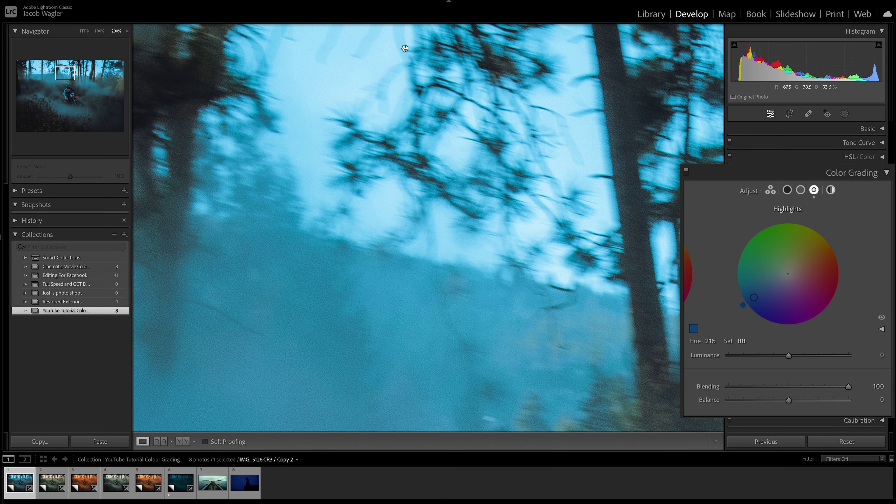
pyautogui.click(386, 172)
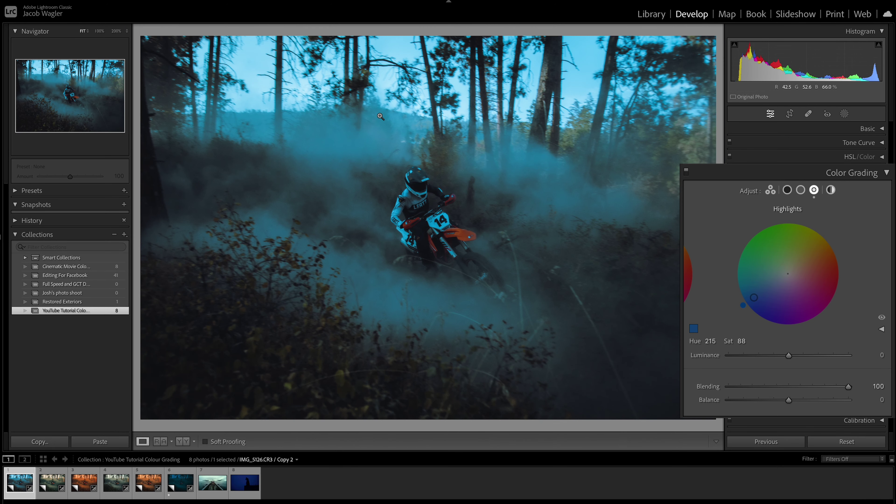
pyautogui.click(384, 77)
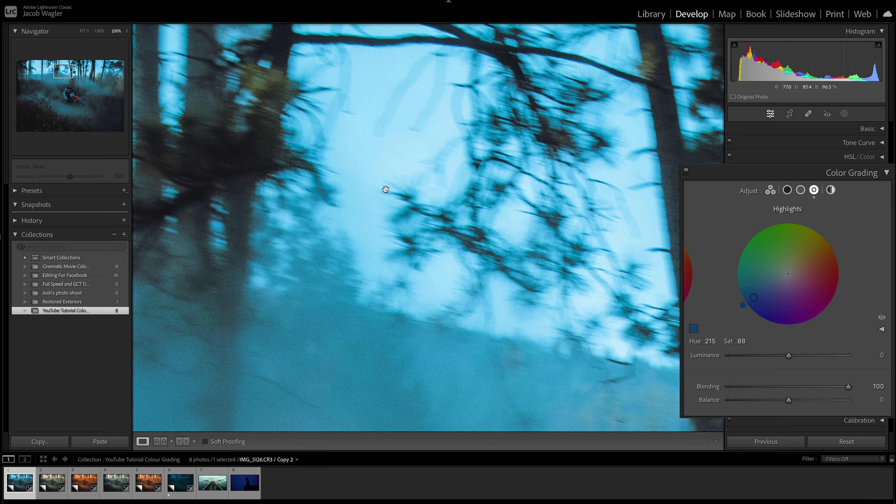
pyautogui.click(385, 188)
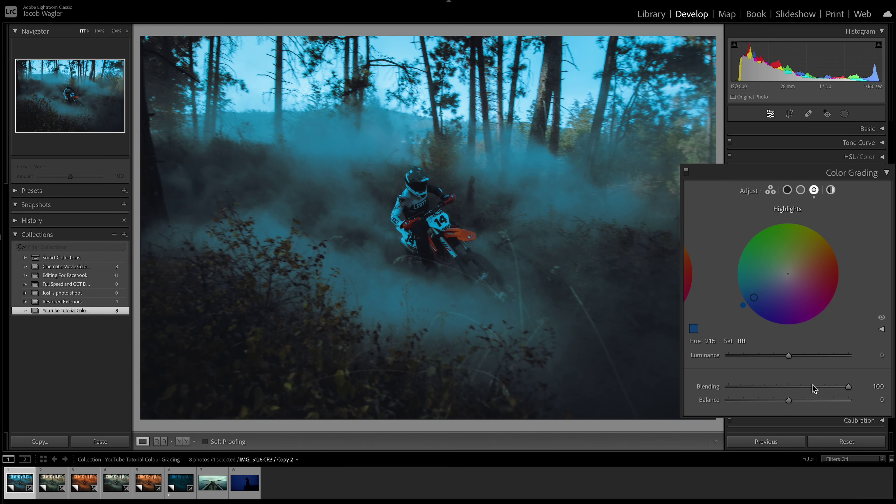
pyautogui.moveTo(787, 356); pyautogui.dragTo(712, 357)
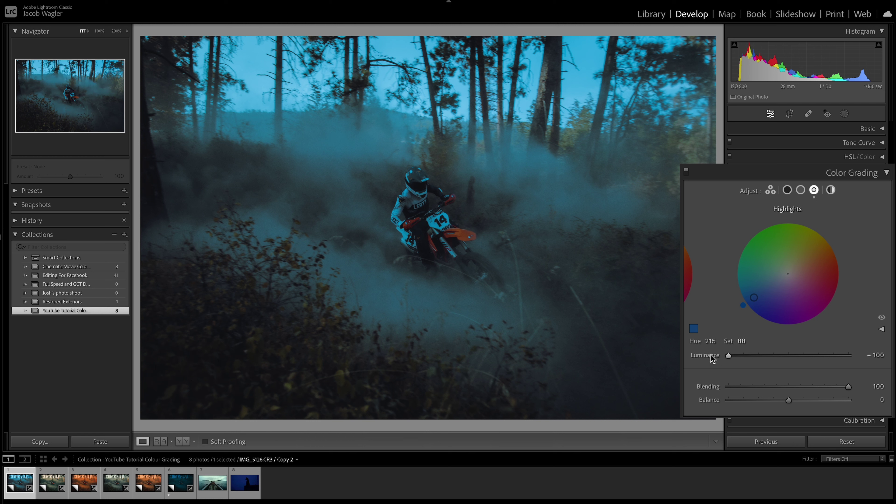
# Grade the midtones blue with hue 208, saturation 65 and luminance -51
pyautogui.click(800, 189)
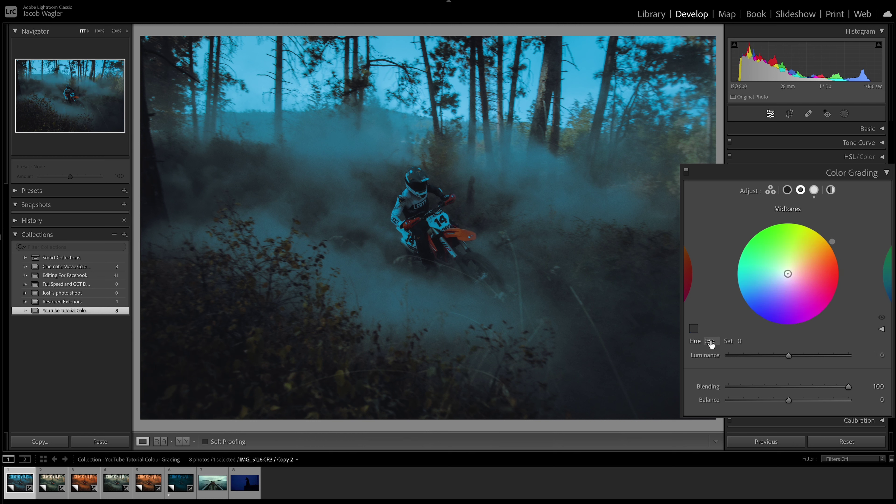
pyautogui.moveTo(736, 293); pyautogui.dragTo(739, 299)
pyautogui.moveTo(742, 341); pyautogui.dragTo(764, 341)
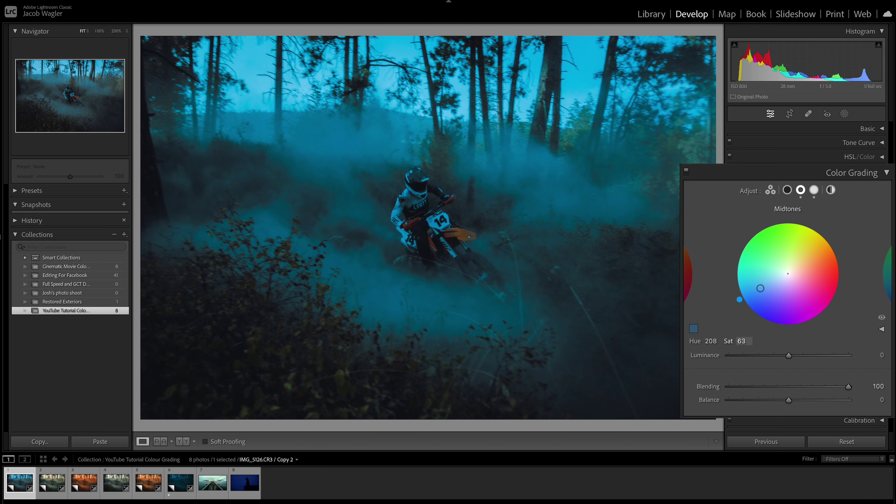
pyautogui.moveTo(788, 356); pyautogui.dragTo(757, 361)
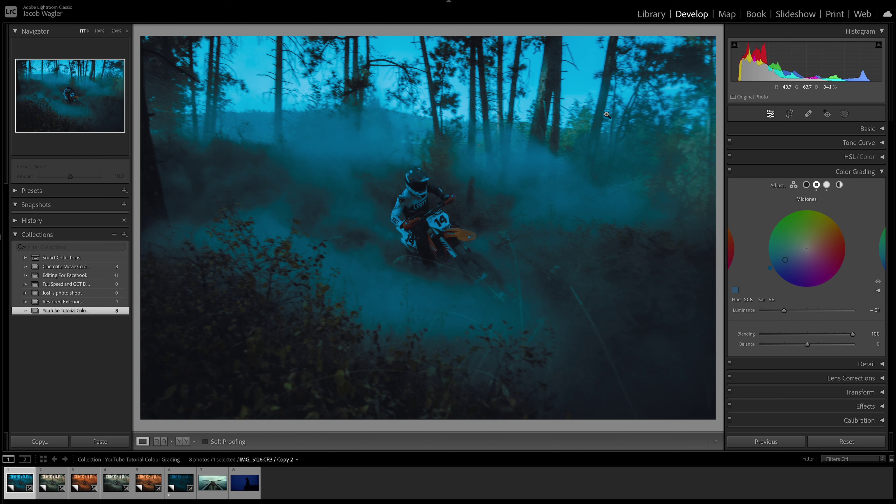
# Grade the shadows blue with hue 205, saturation 49 and luminance -24
pyautogui.click(806, 185)
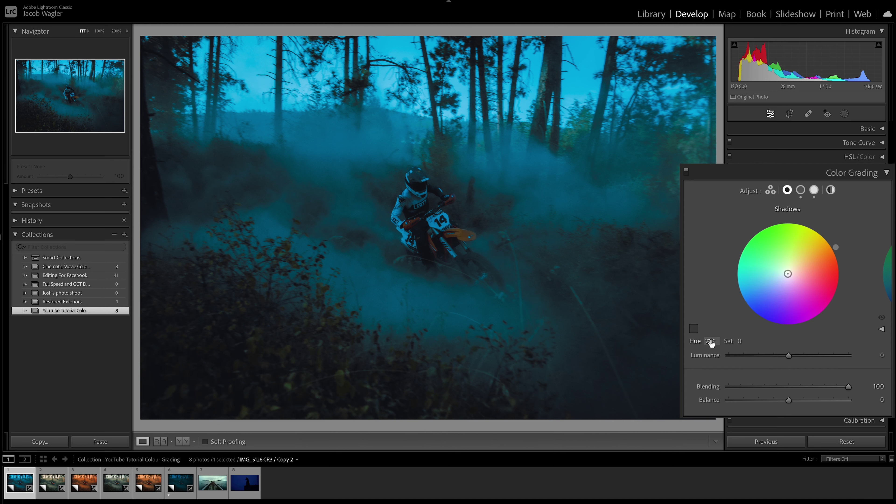
pyautogui.moveTo(790, 218); pyautogui.dragTo(737, 295)
pyautogui.moveTo(710, 341); pyautogui.dragTo(771, 359)
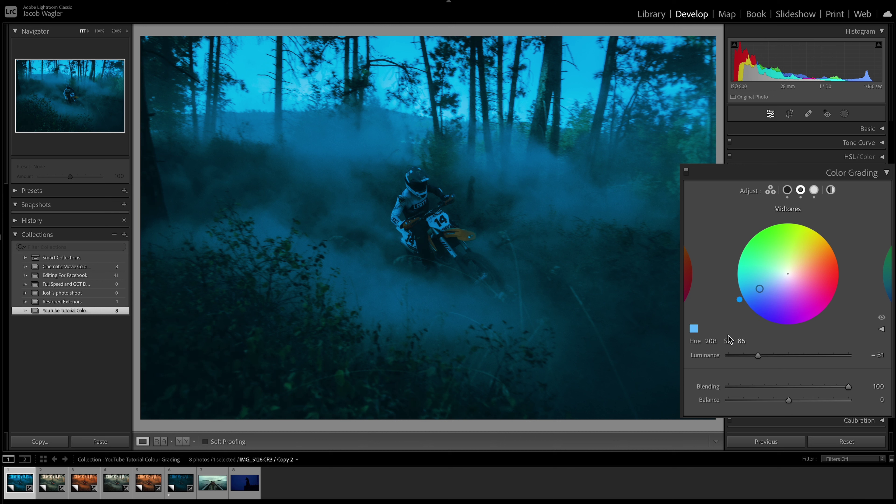
# Refine the midtones' color grade to hue 205 and saturation 56, and review the highlights' grade
pyautogui.moveTo(710, 341); pyautogui.dragTo(742, 342)
pyautogui.moveTo(711, 341); pyautogui.dragTo(709, 341)
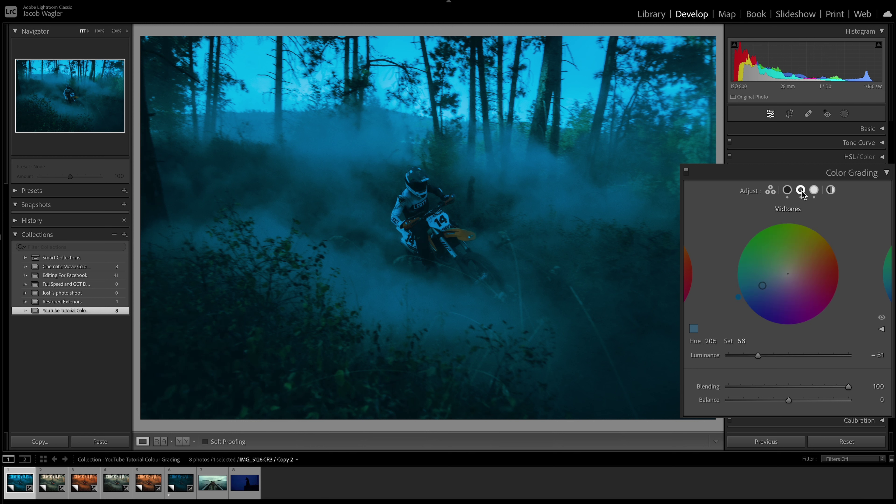
pyautogui.click(814, 191)
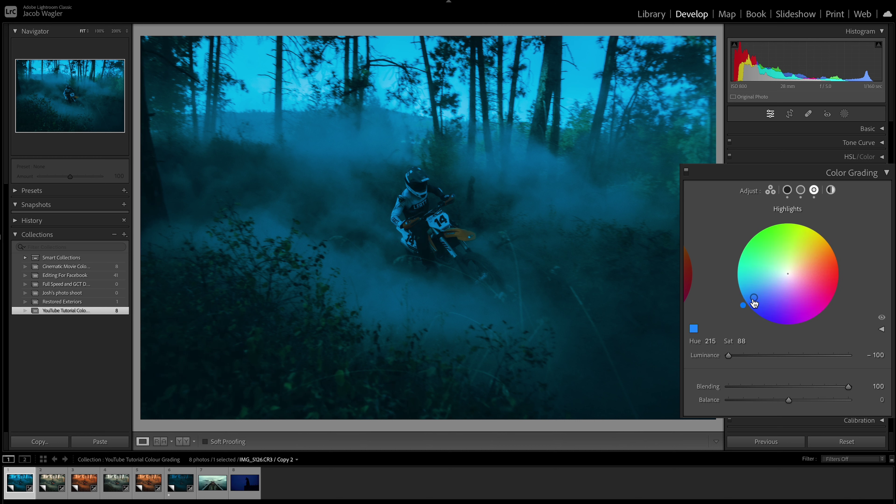
pyautogui.click(881, 171)
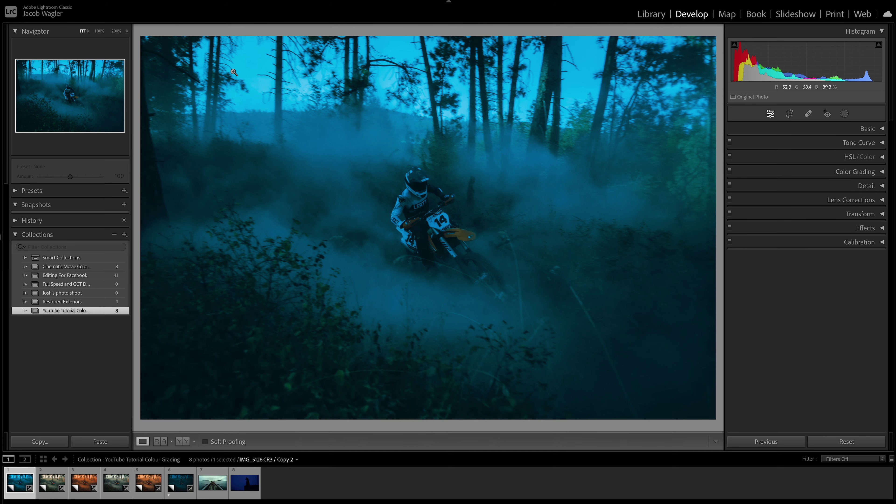
# Lower the highlight point and white endpoint of the composite tone curve, and set its shadow point to input 66, output 43
pyautogui.click(882, 143)
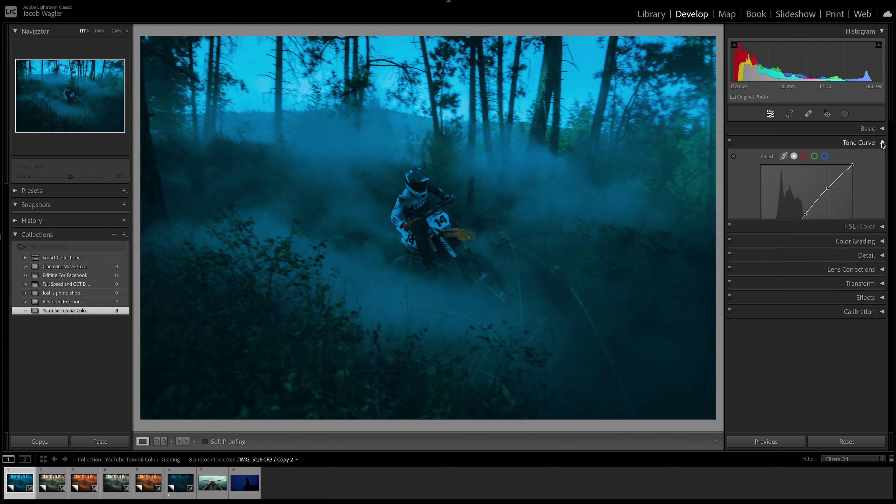
pyautogui.moveTo(827, 189); pyautogui.dragTo(816, 214)
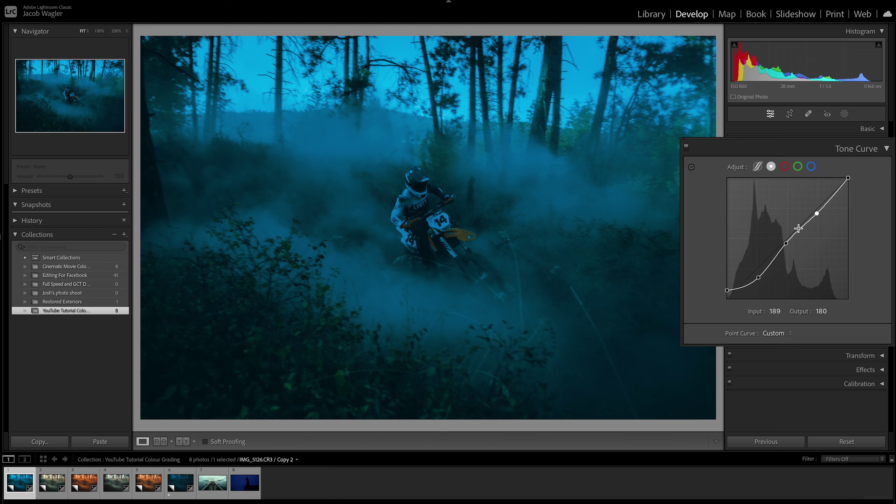
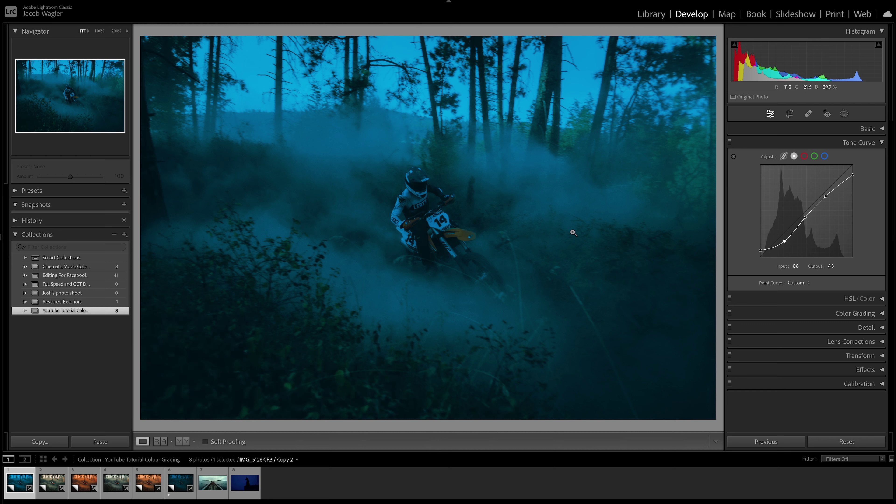
# Reduce the photo's exposure to +0.85 and contrast to +38, and brighten its shadows and blacks
pyautogui.click(878, 128)
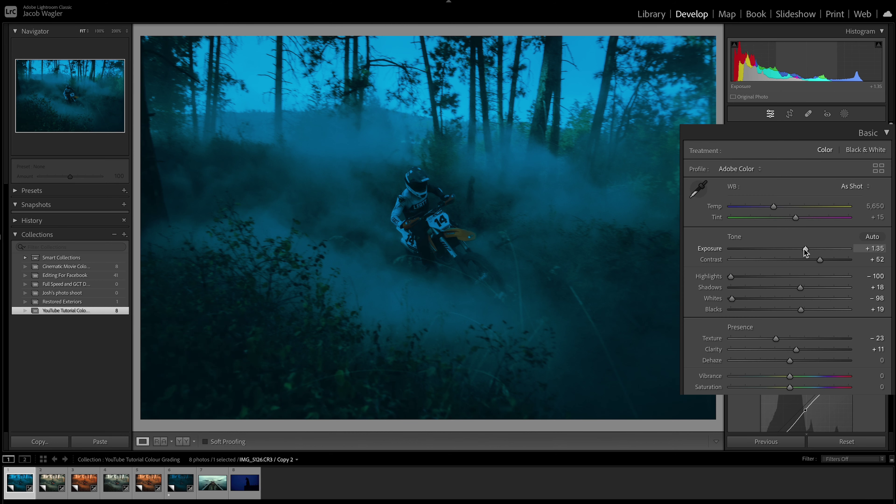
pyautogui.moveTo(804, 248); pyautogui.dragTo(798, 250)
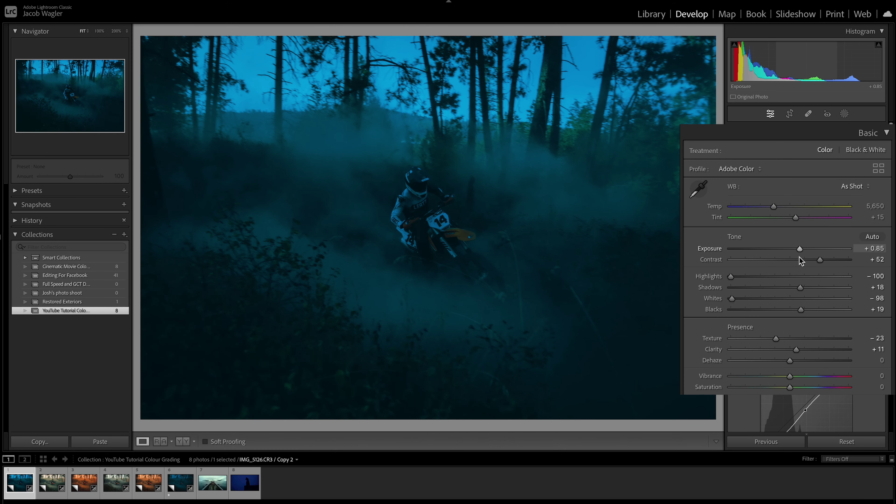
pyautogui.moveTo(819, 261); pyautogui.dragTo(812, 262)
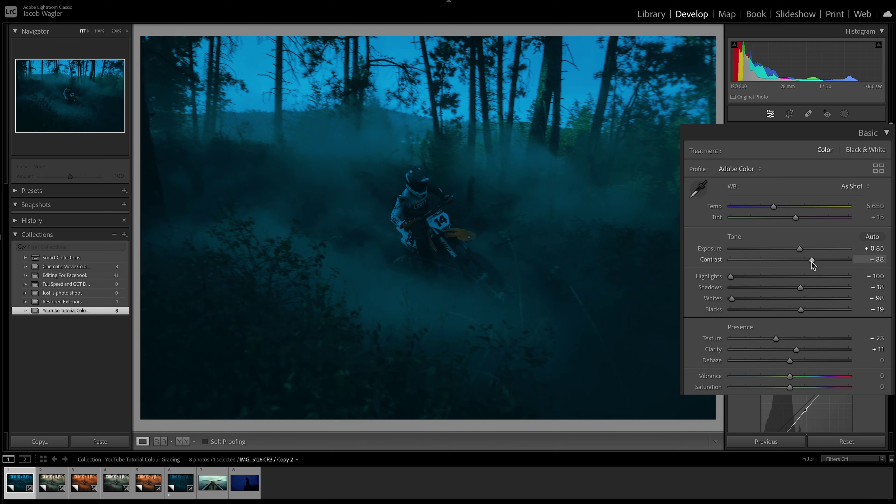
pyautogui.moveTo(802, 288); pyautogui.dragTo(812, 311)
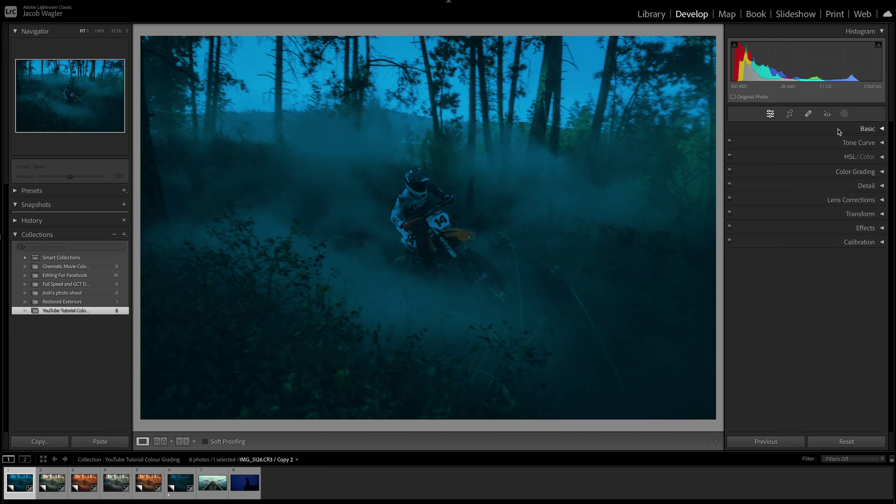
# Redden the bike in HSL with orange hue -40 and red hue -11, and set red luminance to -7 and orange luminance to -6
pyautogui.click(859, 156)
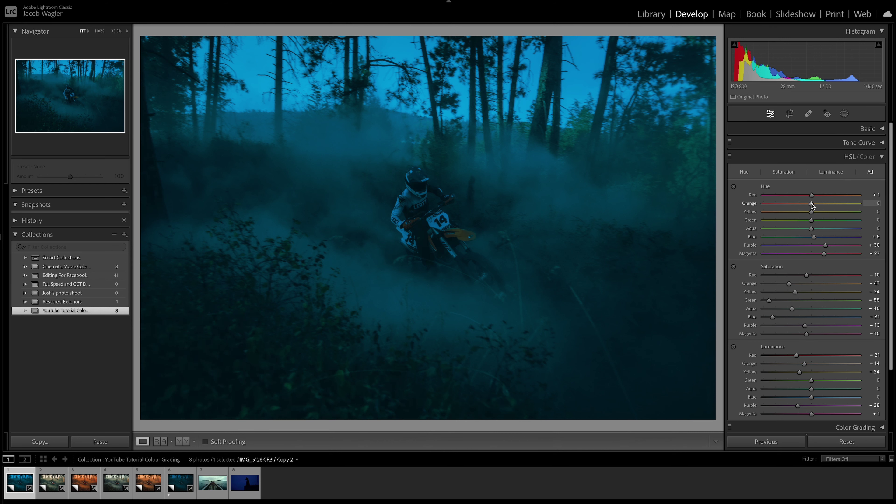
pyautogui.moveTo(811, 203); pyautogui.dragTo(793, 203)
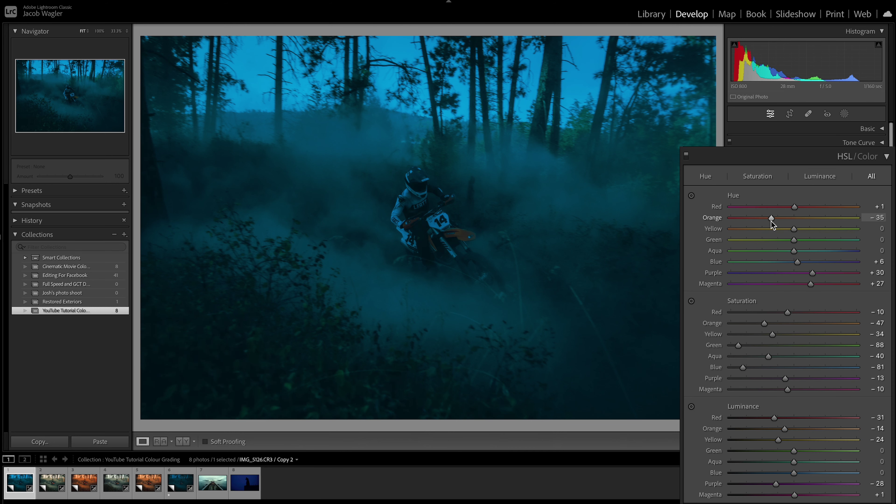
pyautogui.moveTo(772, 224); pyautogui.dragTo(789, 210)
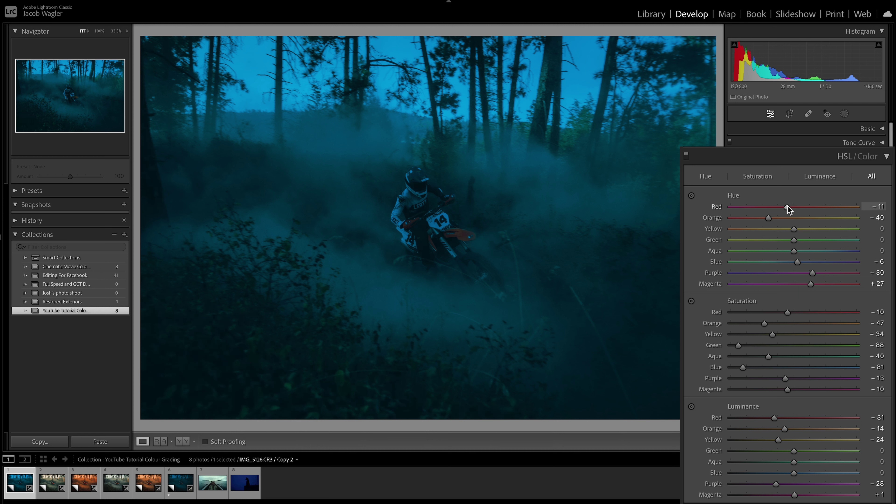
pyautogui.moveTo(775, 418); pyautogui.dragTo(791, 428)
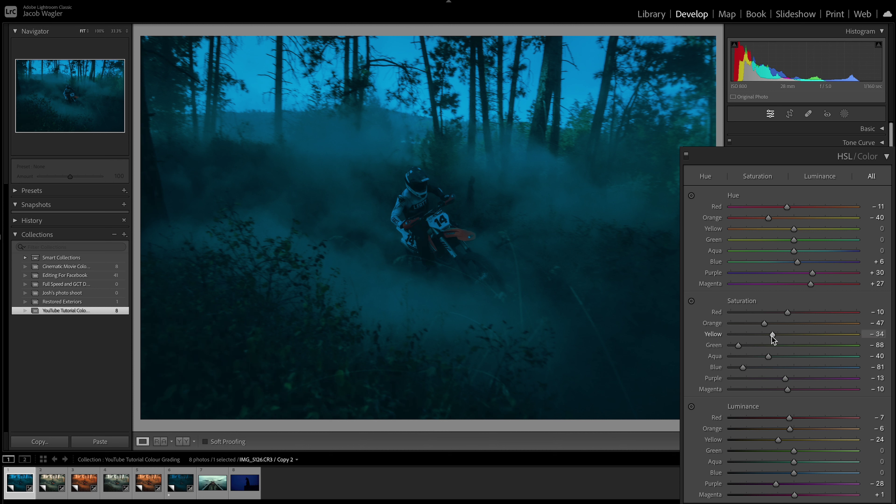
# Mute the yellow foliage by setting yellow saturation to -78 and yellow luminance to -56
pyautogui.moveTo(771, 336); pyautogui.dragTo(743, 335)
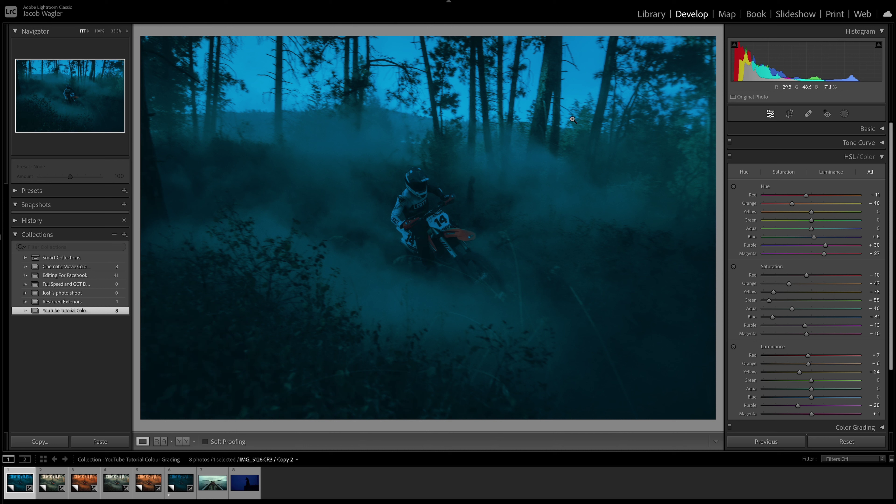
pyautogui.moveTo(800, 373); pyautogui.dragTo(790, 373)
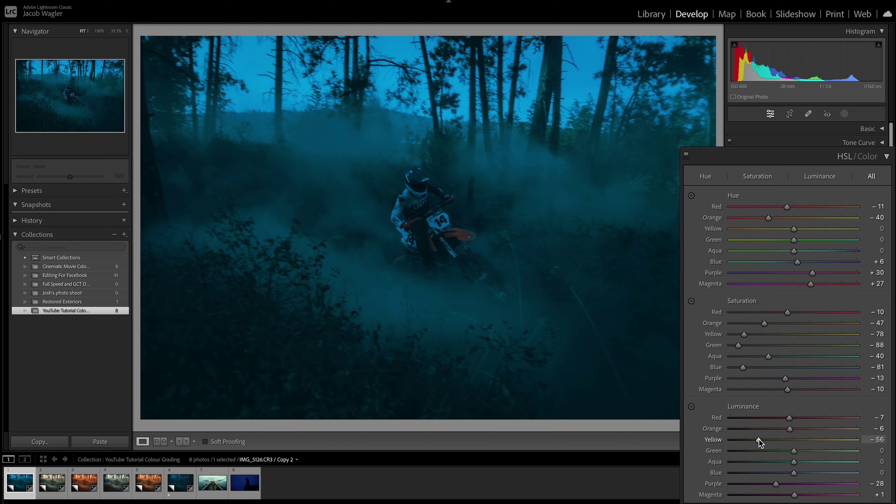
pyautogui.moveTo(758, 439); pyautogui.dragTo(758, 439)
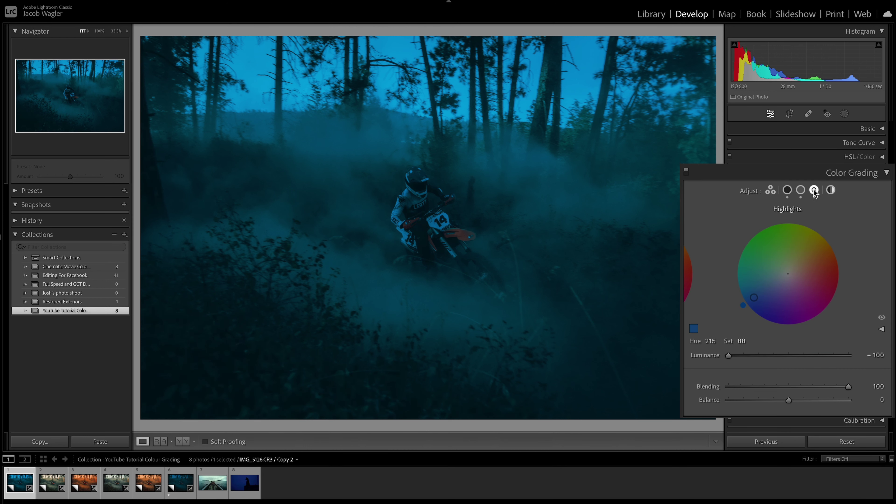
# Shift the highlights' color grading hue to 223, compare the photo with and without the highlights' grade, and review the midtones and shadows
pyautogui.moveTo(711, 344); pyautogui.dragTo(713, 344)
pyautogui.click(801, 190)
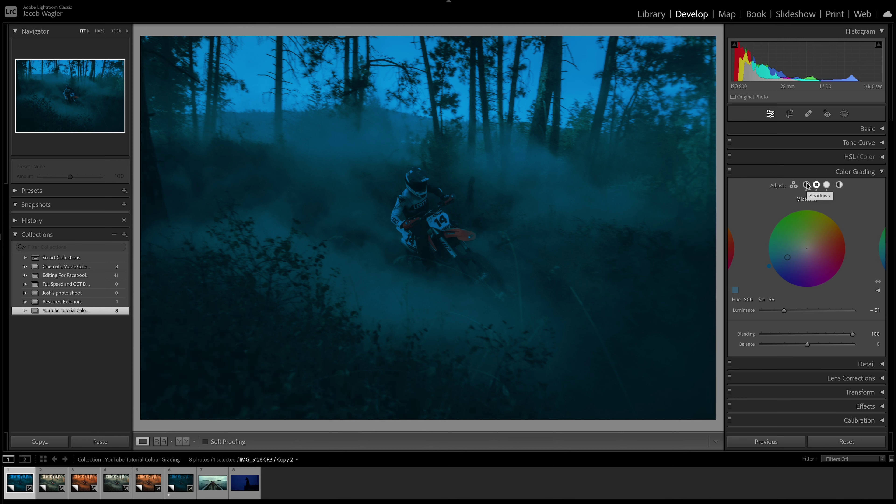
pyautogui.click(827, 184)
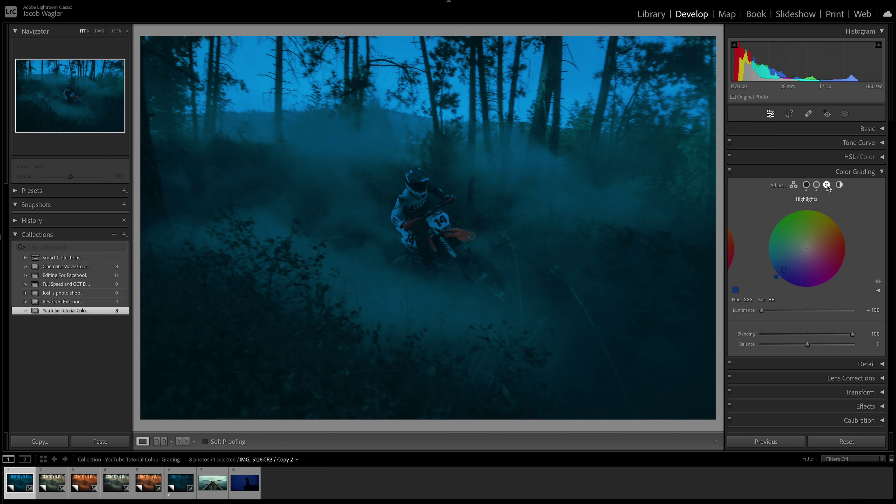
pyautogui.click(877, 283)
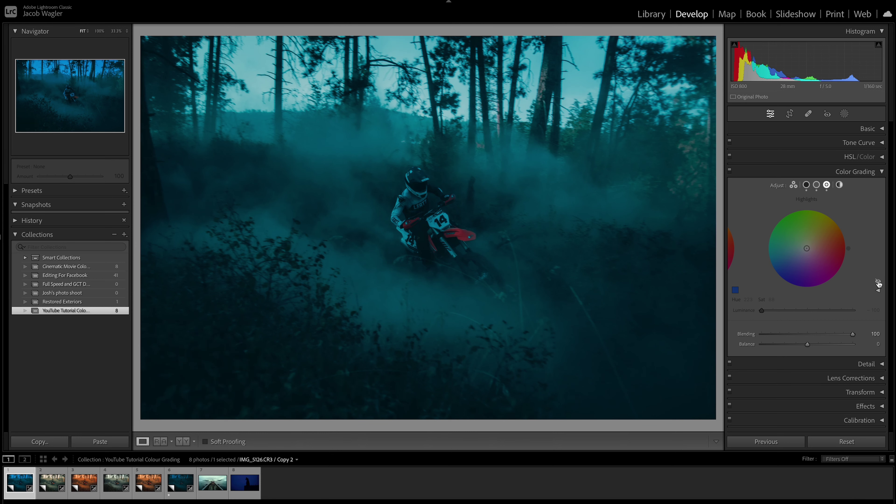
pyautogui.click(877, 284)
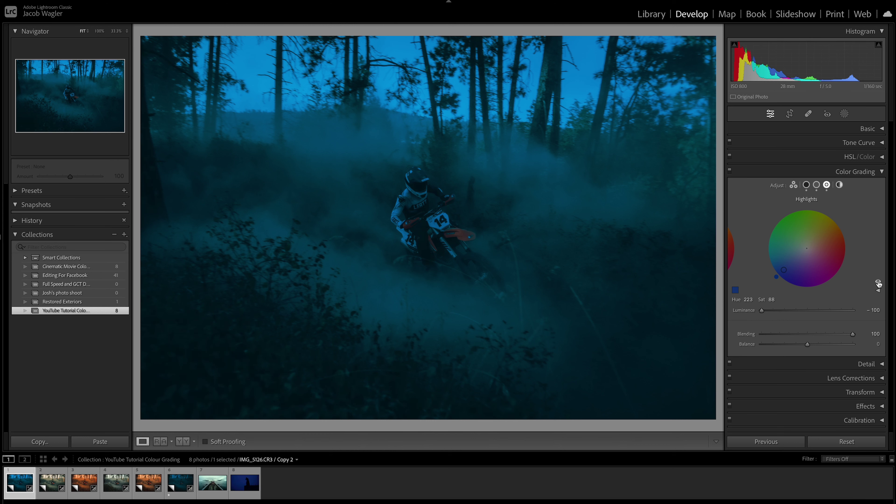
pyautogui.click(805, 184)
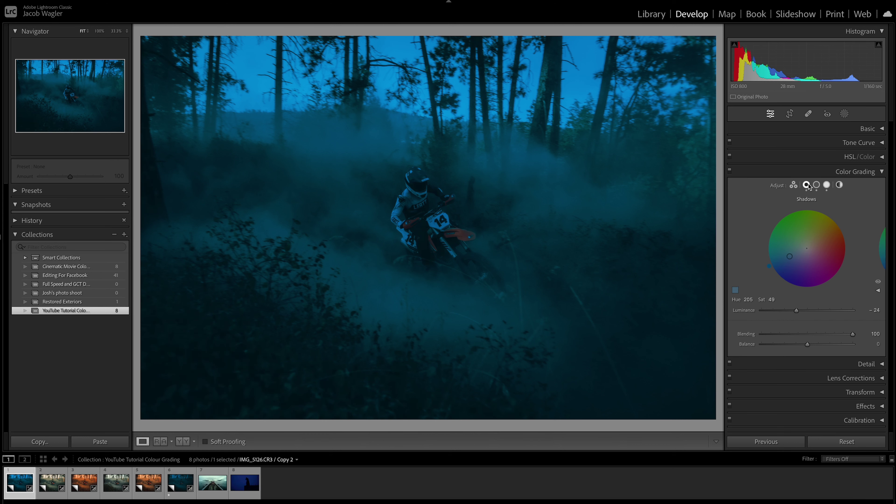
# Compare the photo with and without the shadows' grade, the midtones' grade, and all color grading together
pyautogui.click(878, 283)
pyautogui.click(878, 283)
pyautogui.click(816, 184)
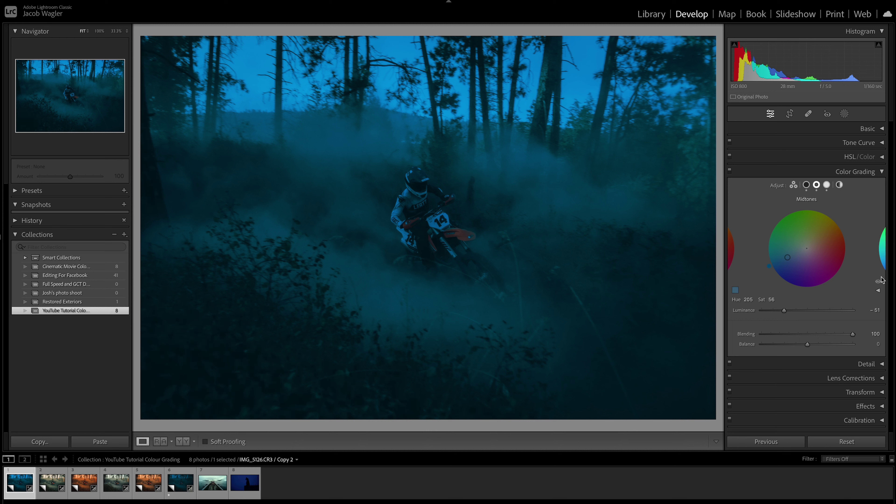
pyautogui.click(878, 283)
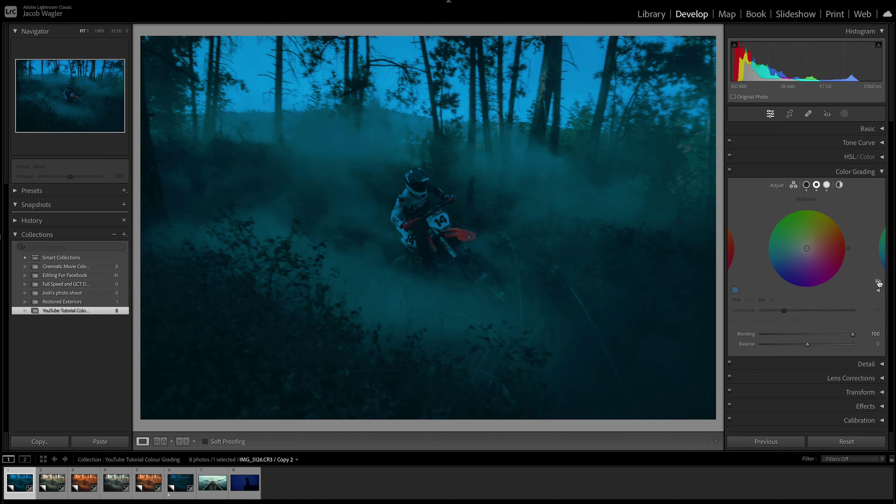
pyautogui.click(878, 284)
pyautogui.click(729, 174)
pyautogui.click(729, 174)
# View the photo against a blacked-out interface and compare the blue grade with the original
pyautogui.press('l')
pyautogui.press('l')
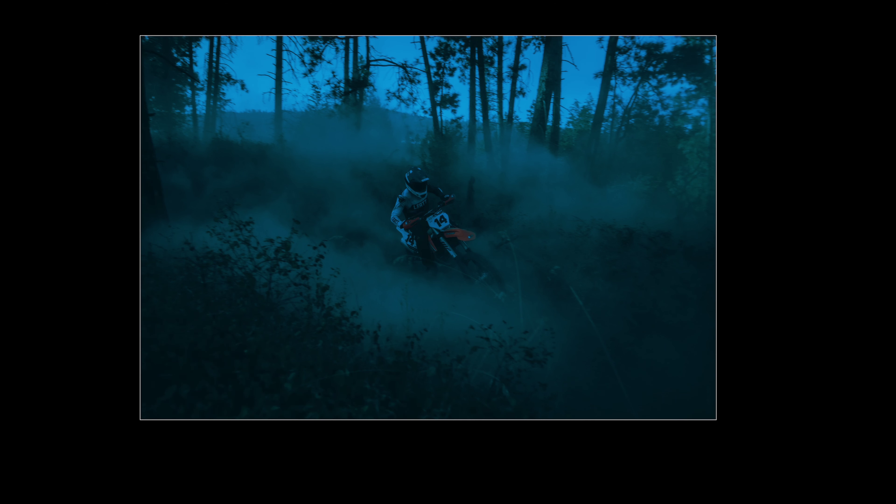
pyautogui.press('\\')
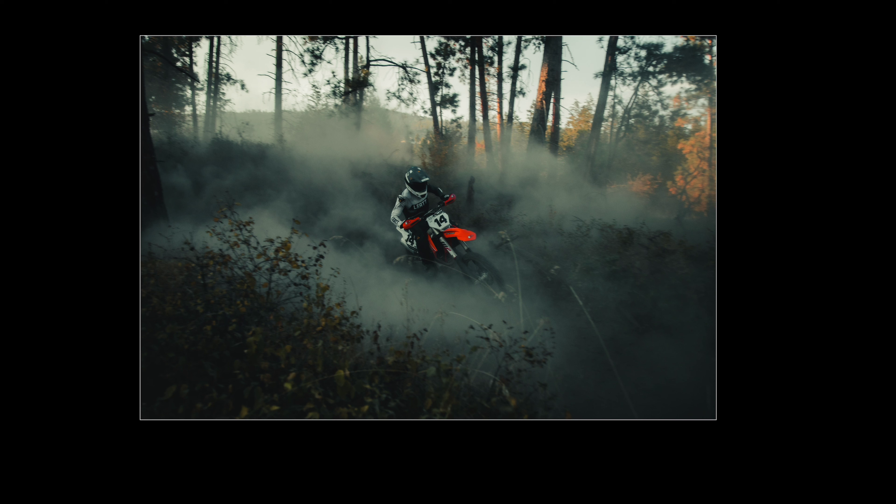
pyautogui.press('\\')
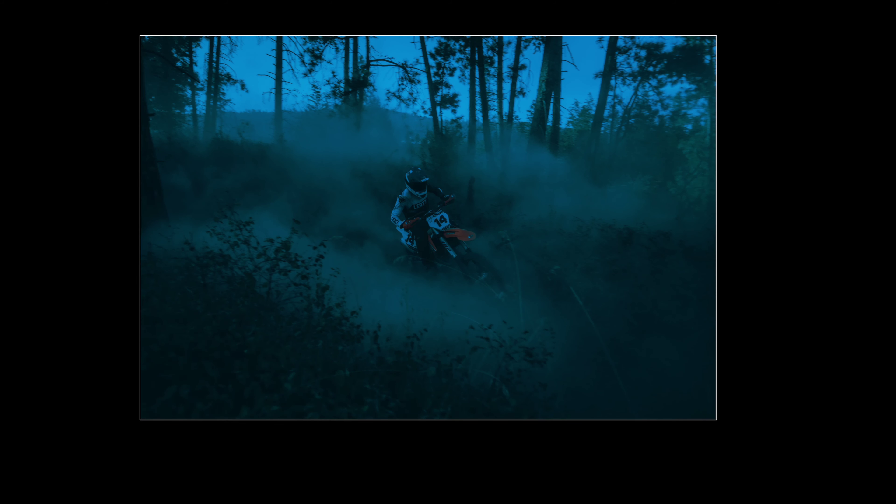
pyautogui.press('l')
# Add a linear gradient mask fading downward from above the photo, and shift it up so it mainly covers the sky and treetops
pyautogui.click(844, 113)
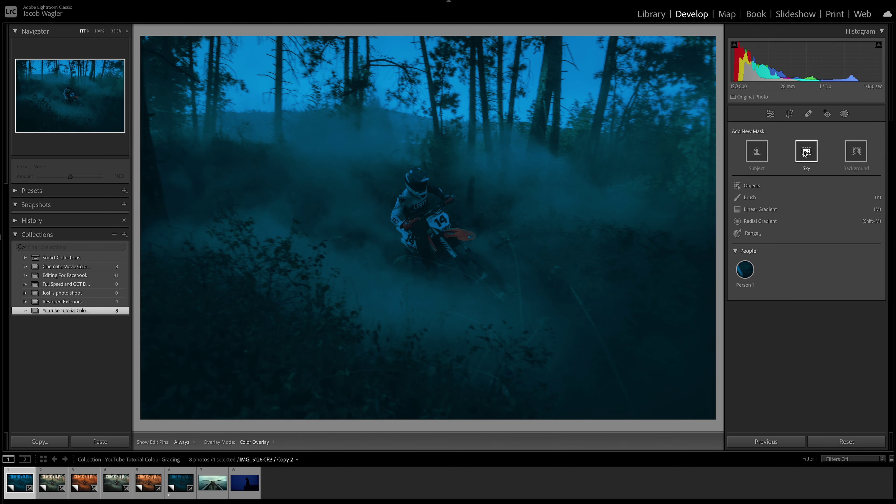
pyautogui.click(768, 209)
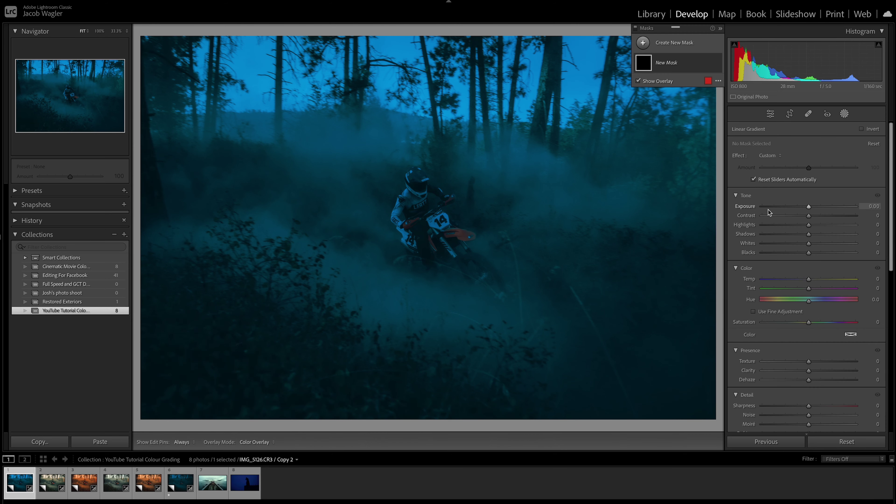
pyautogui.hotkey('ctrl', '-')
pyautogui.moveTo(500, 33); pyautogui.dragTo(501, 294)
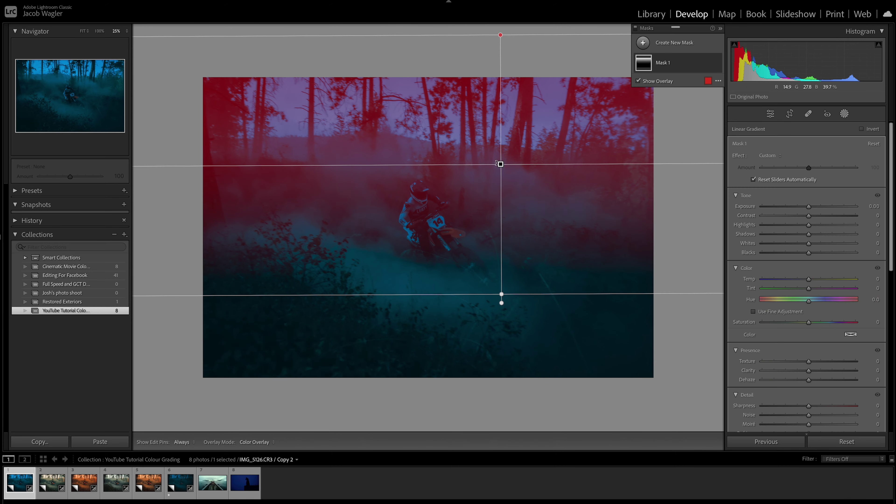
pyautogui.moveTo(500, 164); pyautogui.dragTo(481, 105)
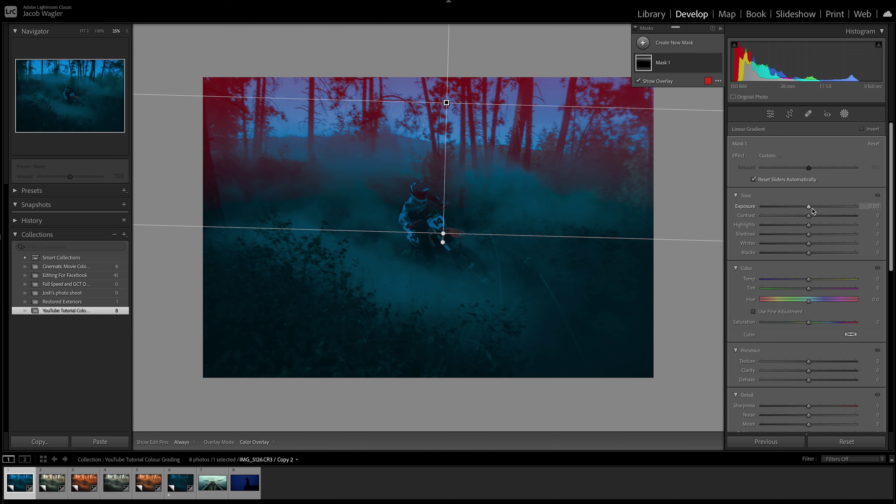
# Darken the sky gradient with exposure -0.78, highlights -33 and whites -30, and fine-tune the gradient's placement
pyautogui.moveTo(809, 207); pyautogui.dragTo(796, 208)
pyautogui.moveTo(776, 243); pyautogui.dragTo(768, 286)
pyautogui.moveTo(638, 109); pyautogui.dragTo(638, 113)
pyautogui.moveTo(441, 230); pyautogui.dragTo(441, 233)
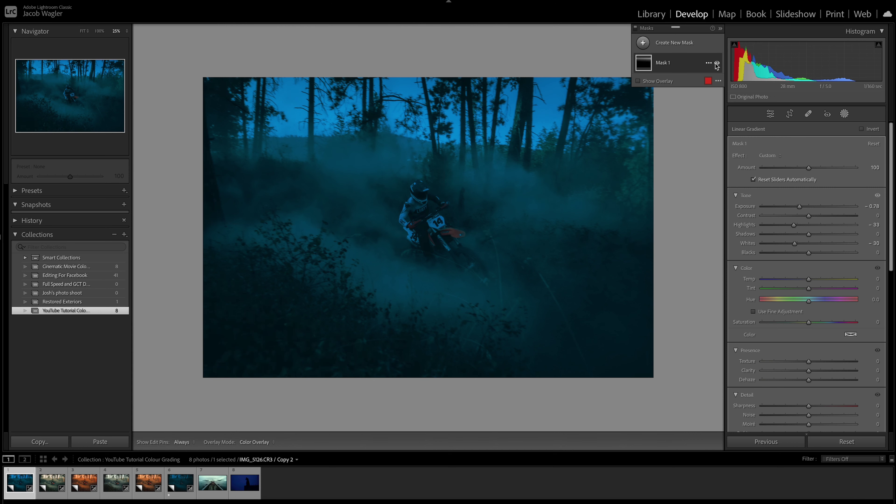
# Add a second linear gradient rising diagonally from below the photo's lower-left corner, darken the foreground with it, and finish masking
pyautogui.click(643, 43)
pyautogui.click(708, 139)
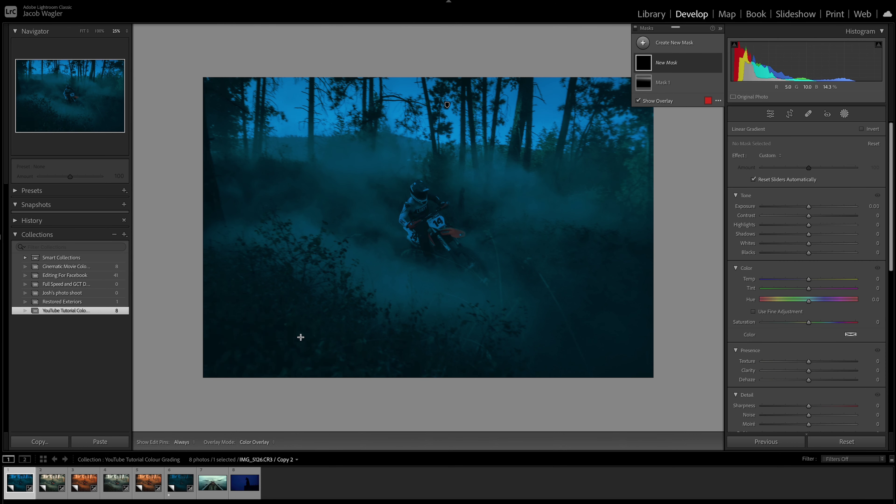
pyautogui.moveTo(220, 418); pyautogui.dragTo(274, 208)
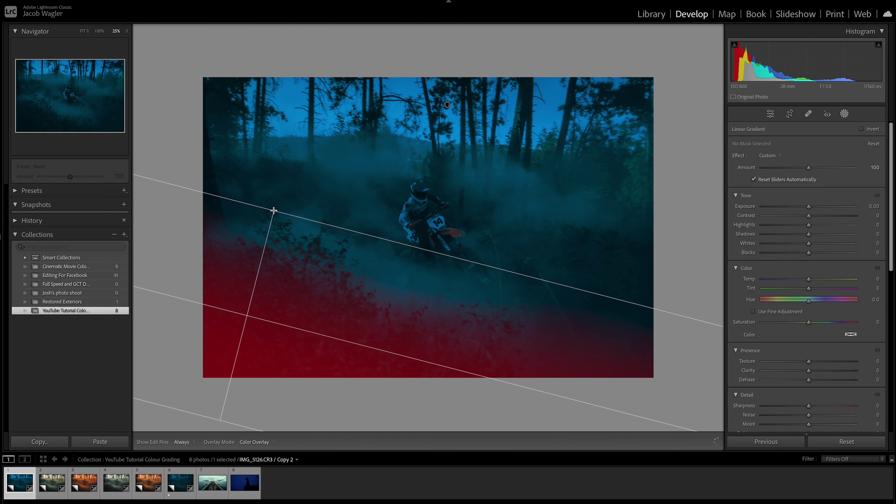
pyautogui.moveTo(789, 240); pyautogui.dragTo(778, 237)
pyautogui.moveTo(274, 212); pyautogui.dragTo(277, 193)
pyautogui.click(836, 115)
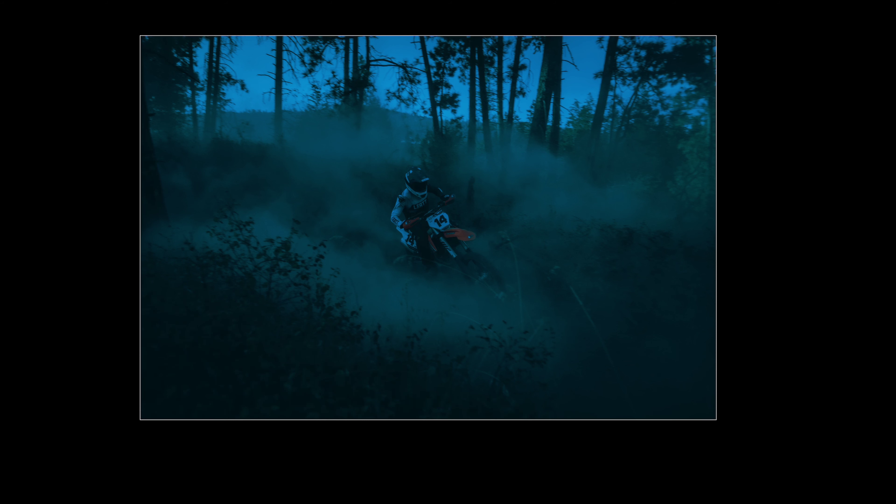
# Review the masked blue grade against a blacked-out interface and compare it with the original photo
pyautogui.press('l')
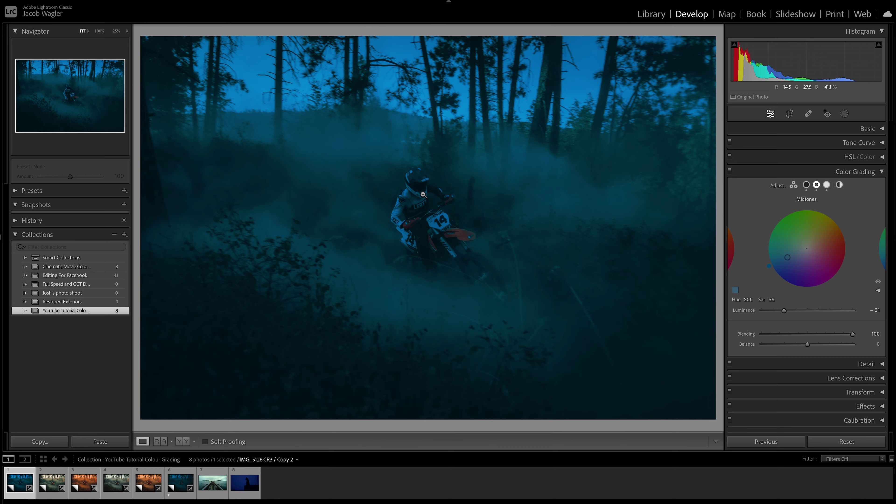
pyautogui.press('l')
pyautogui.press('l')
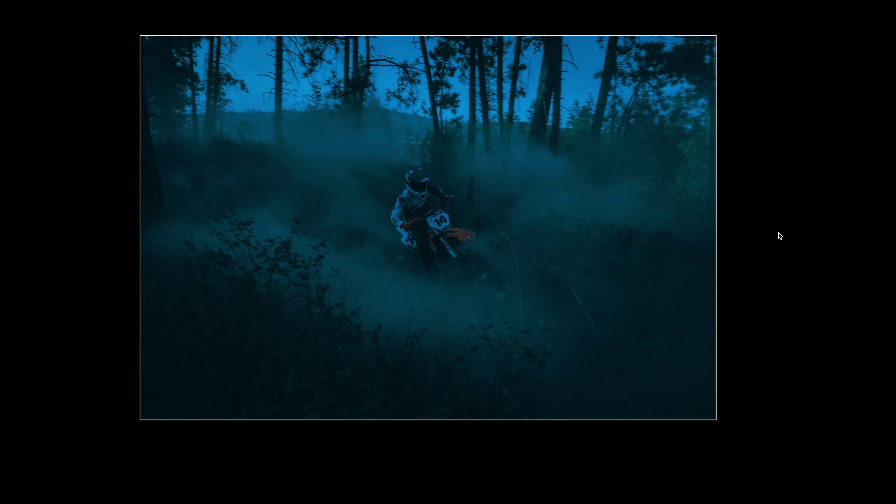
pyautogui.press('\\')
pyautogui.press('\\')
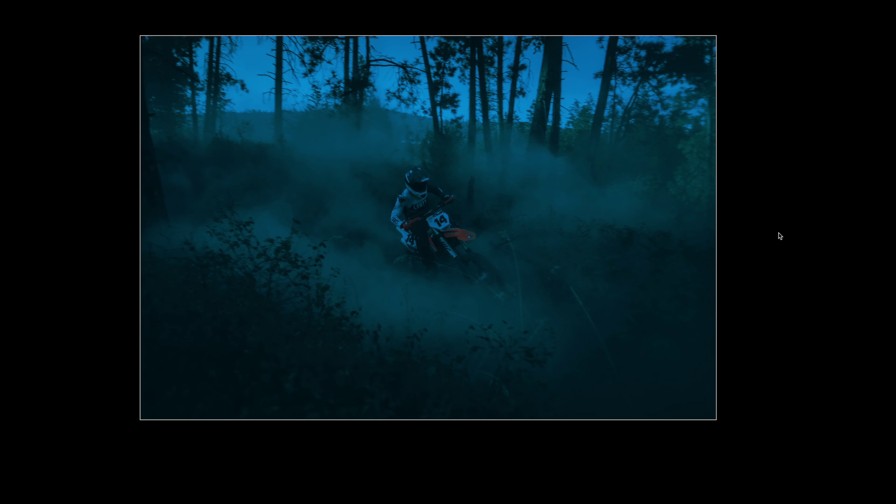